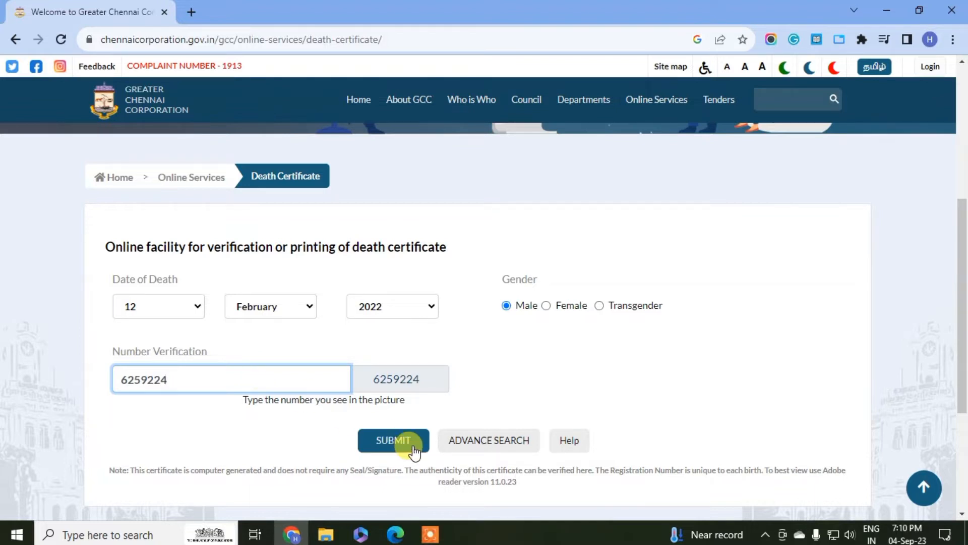
- Submit the death record search for 12 February 2022, Male, and look through the listed records
{"action": "left_click", "coordinate": [414, 452]}
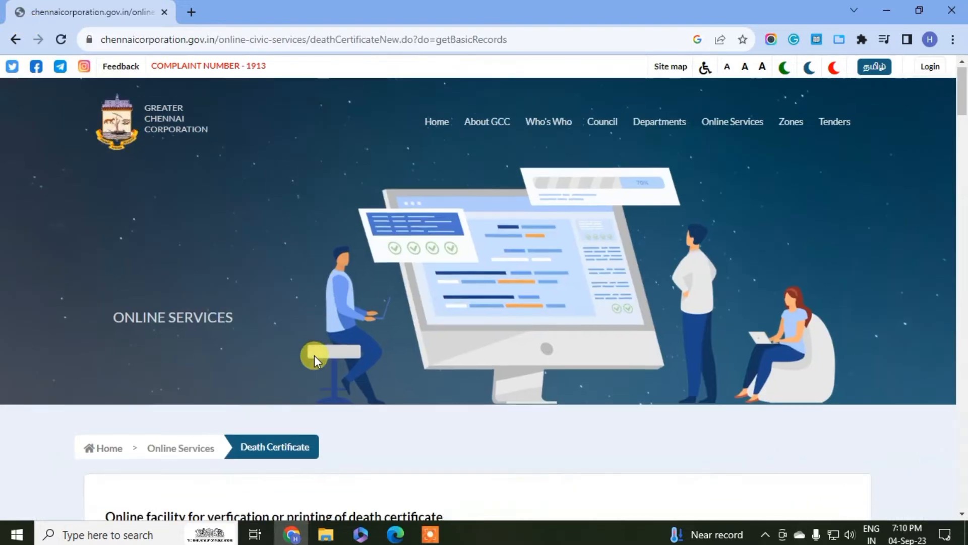
{"action": "scroll", "coordinate": [313, 355], "scroll_direction": "down", "scroll_amount": 4}
{"action": "scroll", "coordinate": [314, 355], "scroll_direction": "down", "scroll_amount": 1}
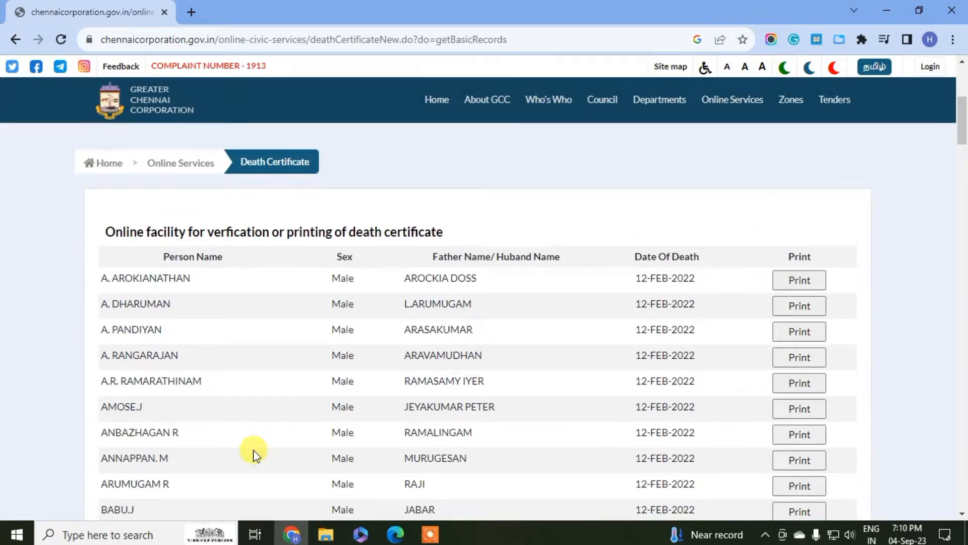
{"action": "scroll", "coordinate": [634, 344], "scroll_direction": "down", "scroll_amount": 15}
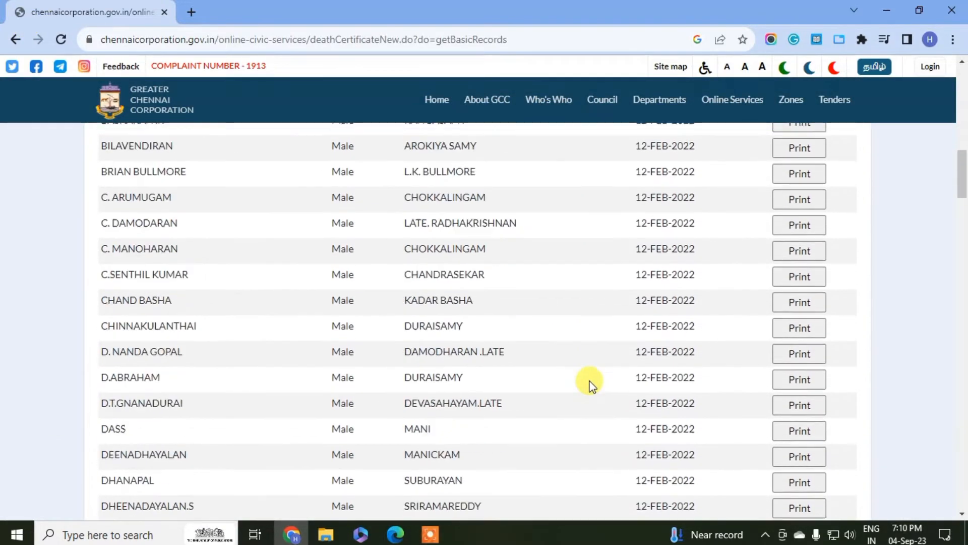
{"action": "scroll", "coordinate": [591, 386], "scroll_direction": "down", "scroll_amount": 20}
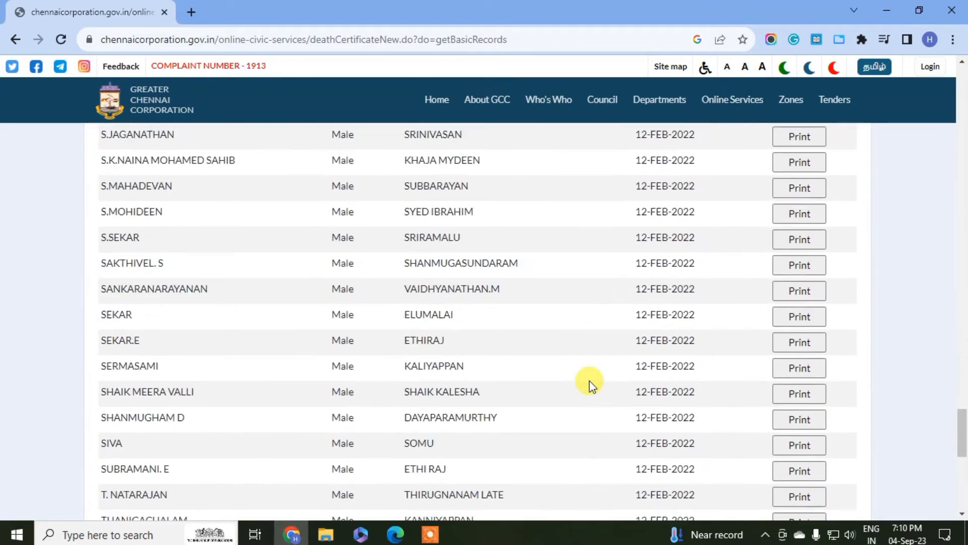
{"action": "scroll", "coordinate": [591, 385], "scroll_direction": "up", "scroll_amount": 7}
{"action": "scroll", "coordinate": [591, 385], "scroll_direction": "down", "scroll_amount": 5}
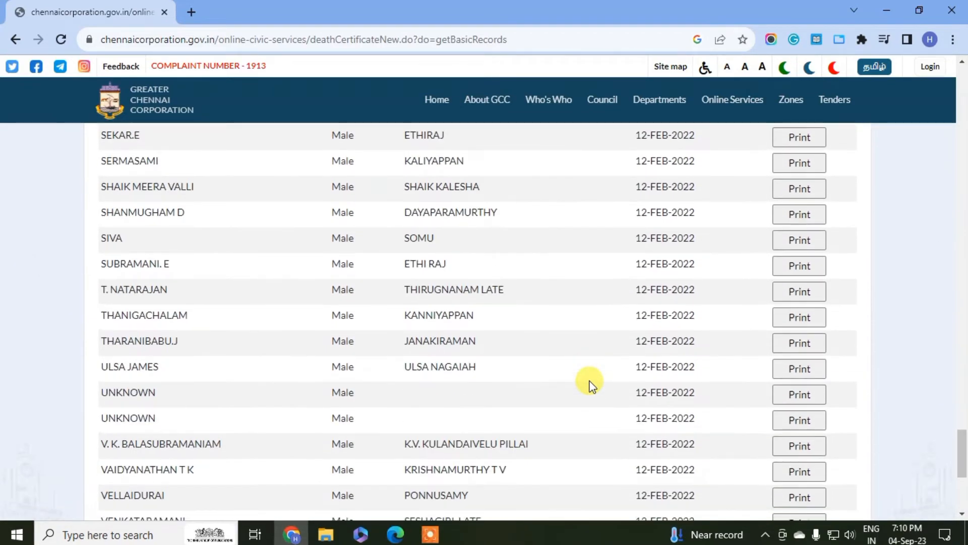
{"action": "scroll", "coordinate": [592, 386], "scroll_direction": "up", "scroll_amount": 18}
{"action": "scroll", "coordinate": [592, 385], "scroll_direction": "down", "scroll_amount": 6}
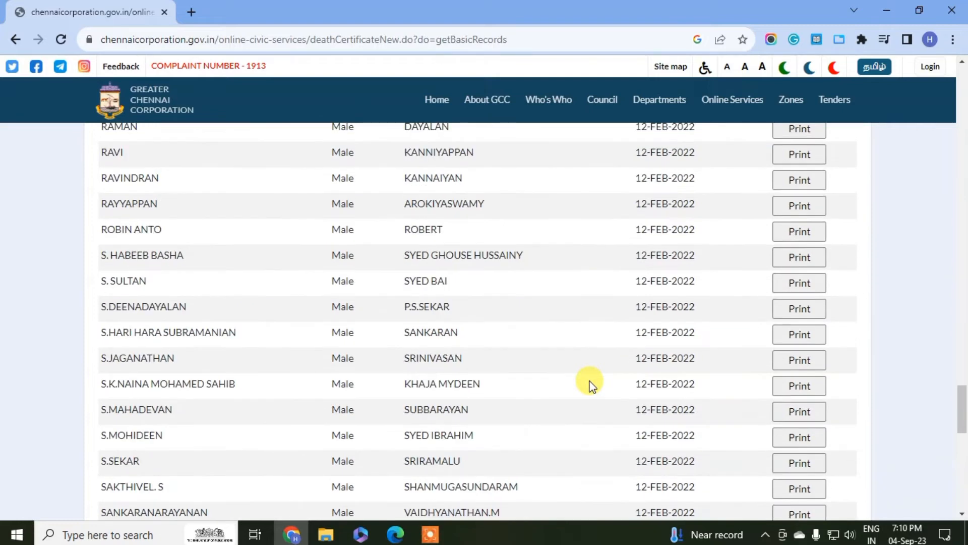
{"action": "scroll", "coordinate": [591, 385], "scroll_direction": "up", "scroll_amount": 8}
{"action": "scroll", "coordinate": [591, 385], "scroll_direction": "up", "scroll_amount": 2}
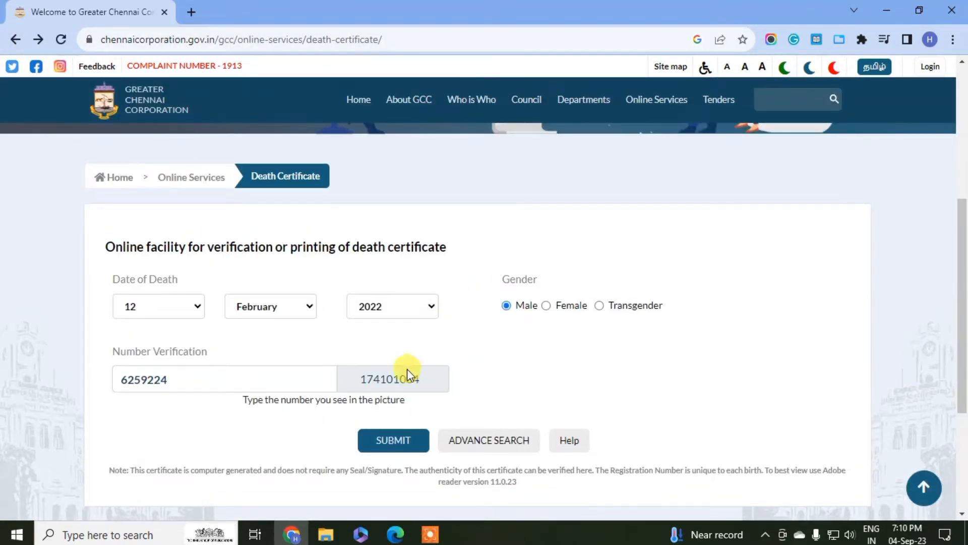
- Examine the fields of the advanced death certificate search form and return to the basic search
{"action": "scroll", "coordinate": [407, 368], "scroll_direction": "down", "scroll_amount": 4}
{"action": "scroll", "coordinate": [407, 369], "scroll_direction": "up", "scroll_amount": 3}
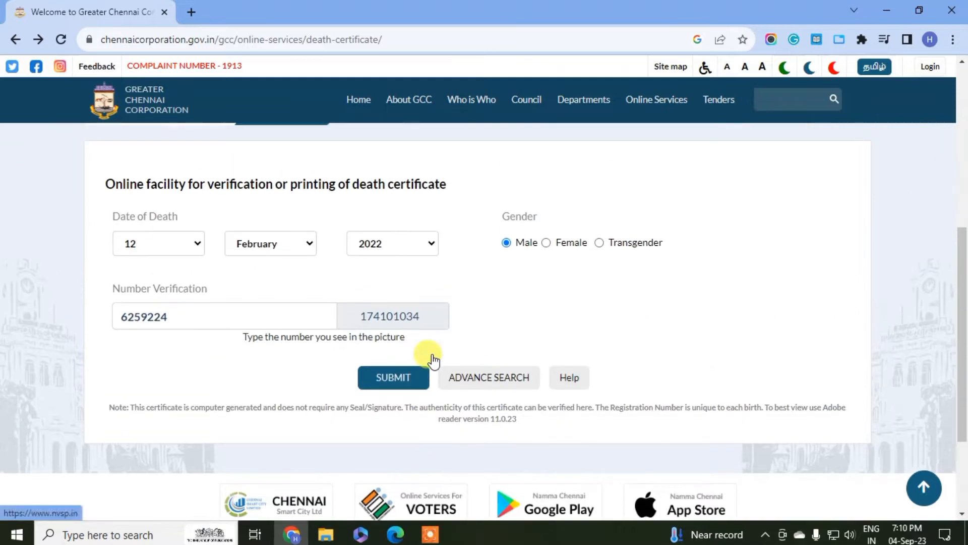
{"action": "left_click", "coordinate": [489, 379]}
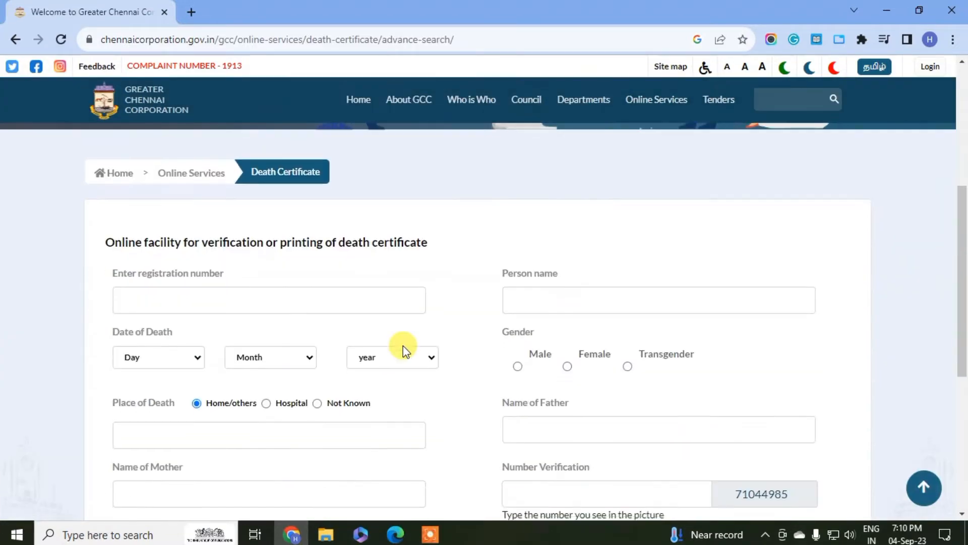
{"action": "scroll", "coordinate": [403, 346], "scroll_direction": "up", "scroll_amount": 1}
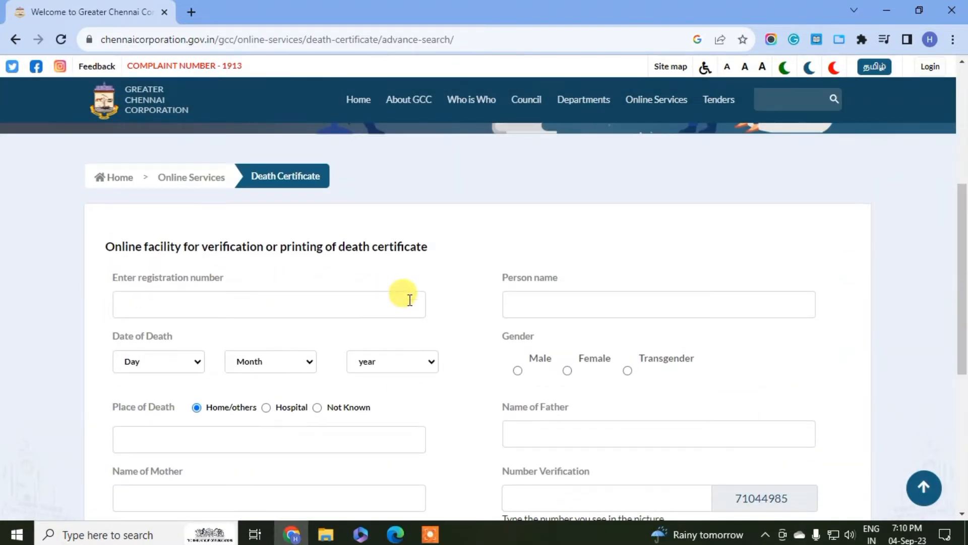
{"action": "scroll", "coordinate": [426, 302], "scroll_direction": "down", "scroll_amount": 1}
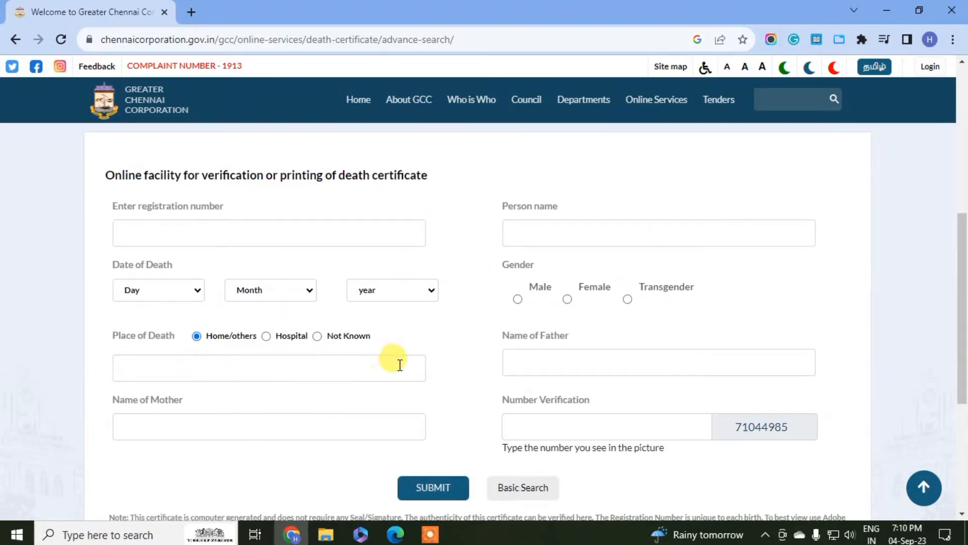
{"action": "scroll", "coordinate": [400, 364], "scroll_direction": "down", "scroll_amount": 1}
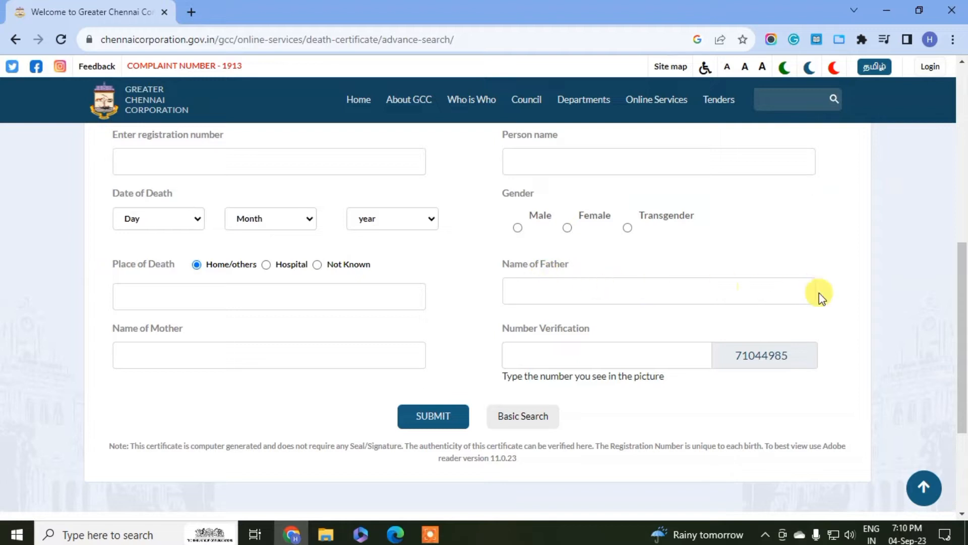
{"action": "scroll", "coordinate": [574, 360], "scroll_direction": "up", "scroll_amount": 1}
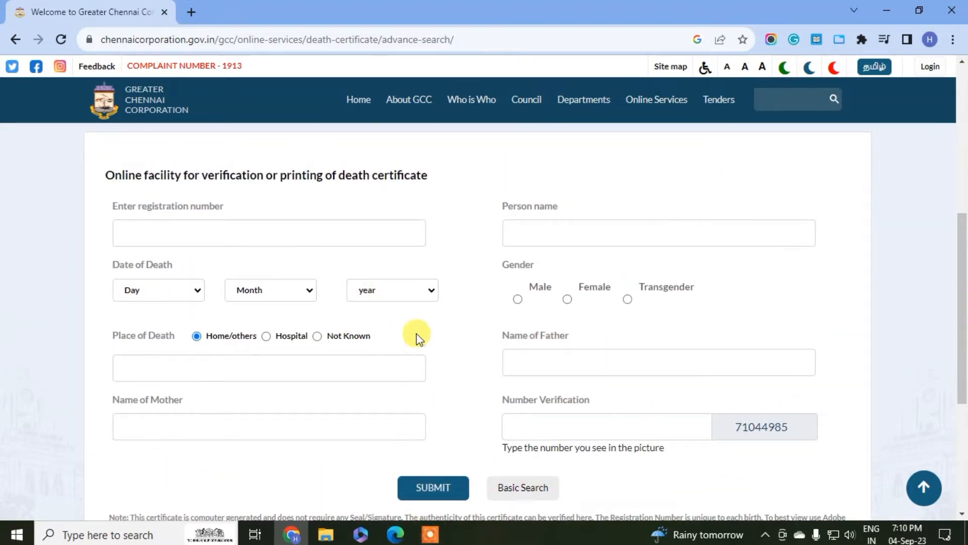
{"action": "scroll", "coordinate": [417, 320], "scroll_direction": "down", "scroll_amount": 1}
{"action": "scroll", "coordinate": [404, 315], "scroll_direction": "up", "scroll_amount": 3}
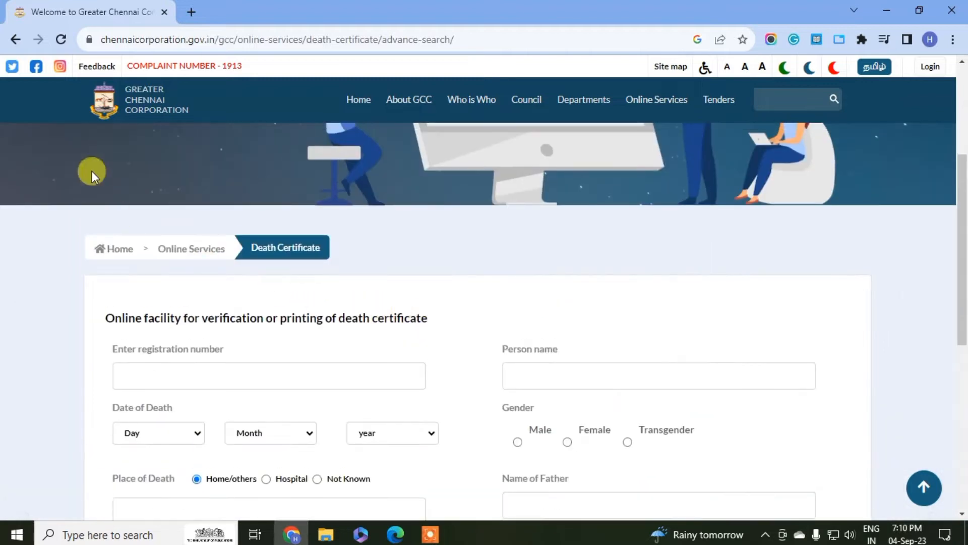
{"action": "left_click", "coordinate": [17, 40]}
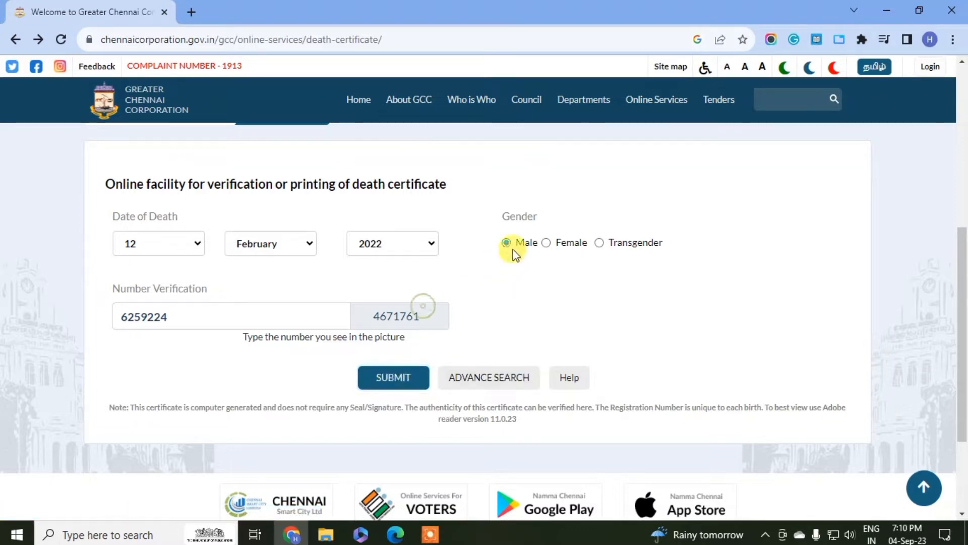
{"action": "left_click", "coordinate": [546, 243]}
{"action": "left_click", "coordinate": [506, 243]}
{"action": "left_click", "coordinate": [391, 379]}
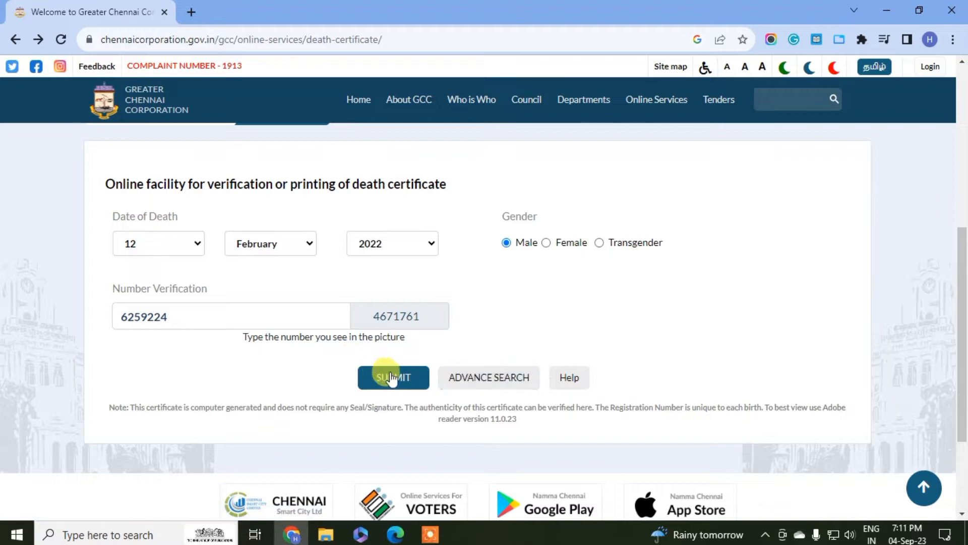
- Reload the search form and set the date of death to 17 February 2022
{"action": "left_click", "coordinate": [61, 40]}
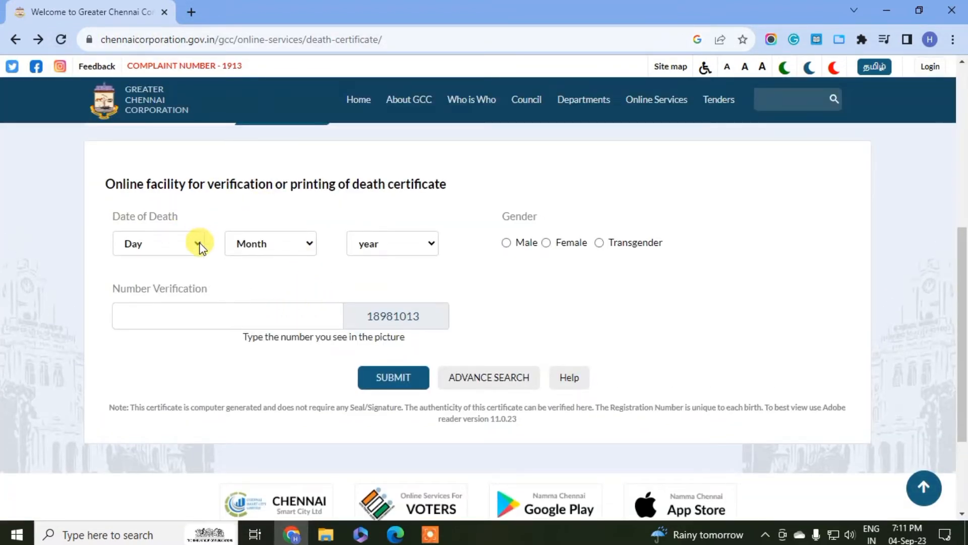
{"action": "left_click", "coordinate": [216, 304]}
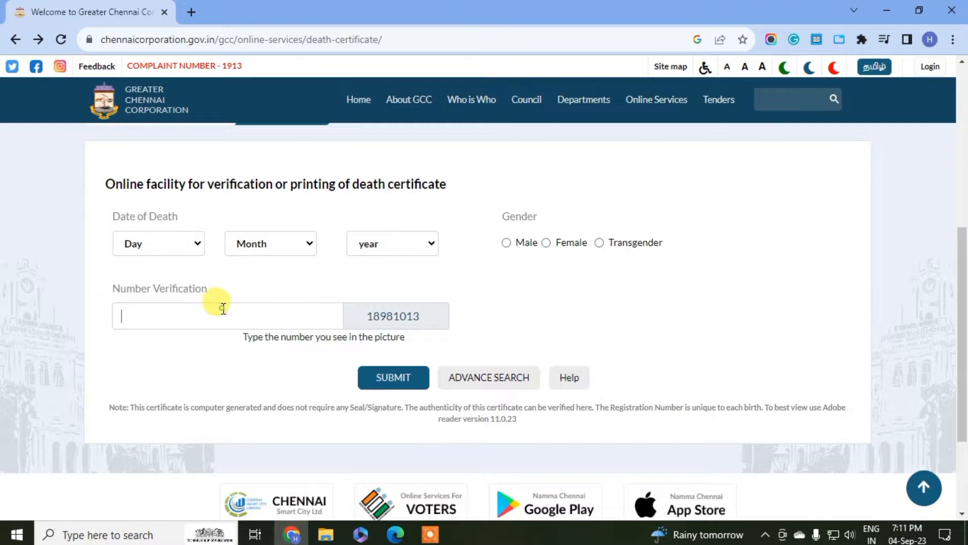
{"action": "left_click", "coordinate": [190, 242]}
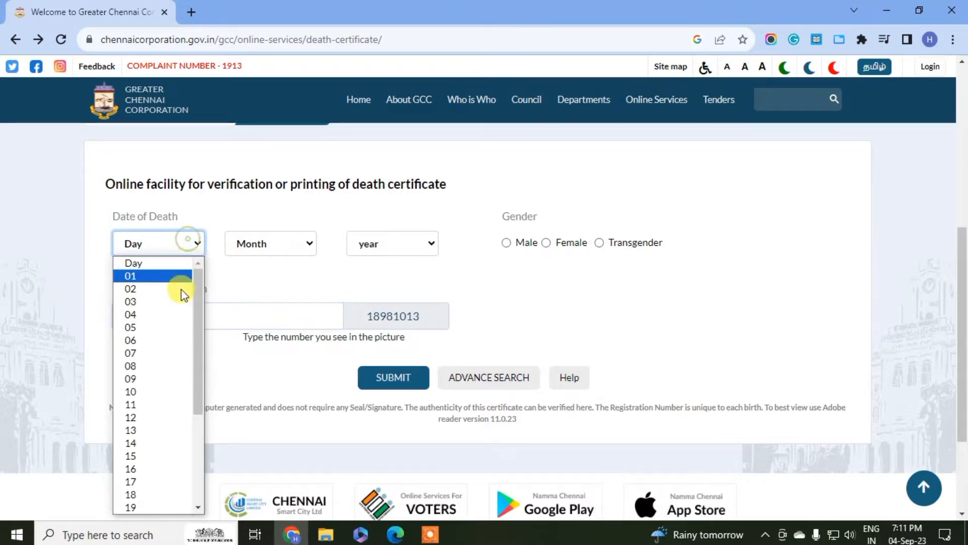
{"action": "left_click", "coordinate": [167, 481]}
{"action": "left_click", "coordinate": [247, 247]}
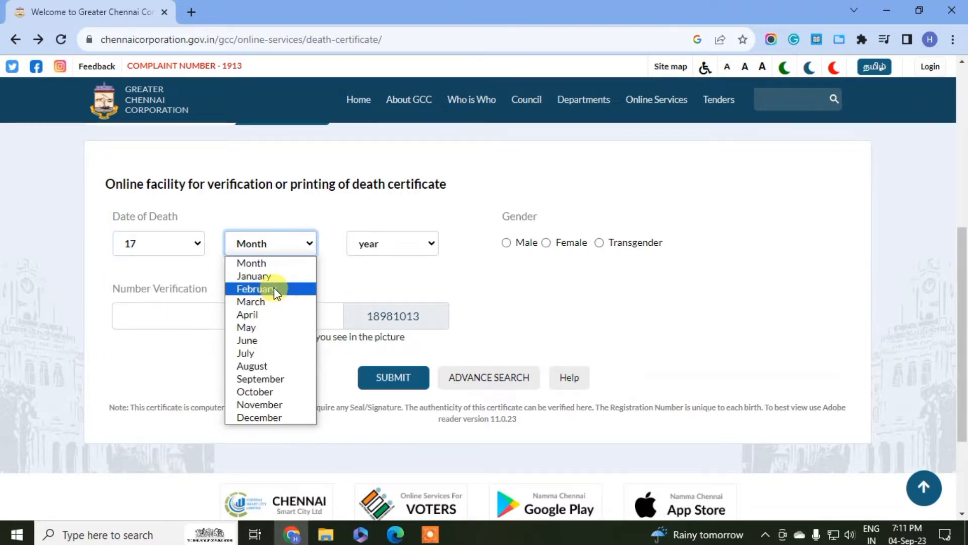
{"action": "left_click", "coordinate": [274, 290]}
{"action": "left_click", "coordinate": [420, 248]}
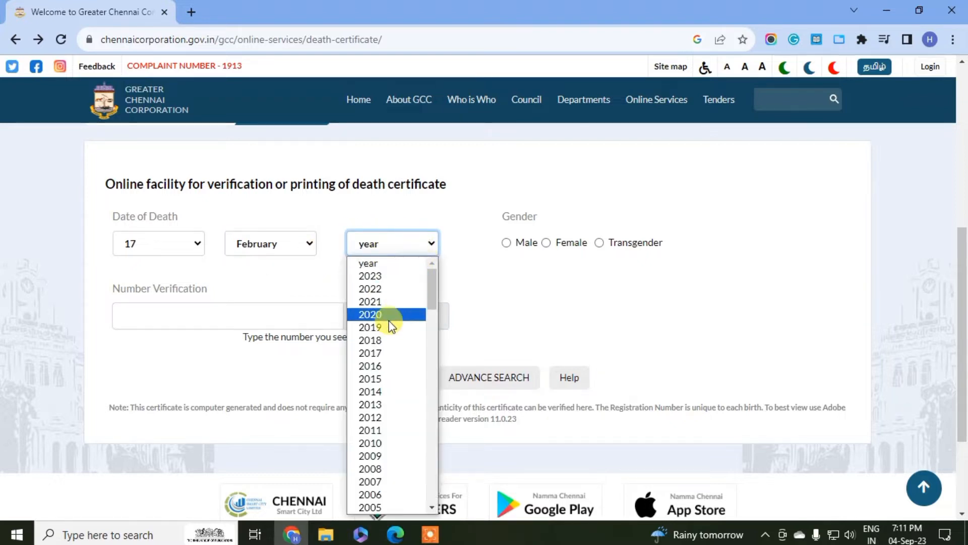
{"action": "left_click", "coordinate": [388, 290]}
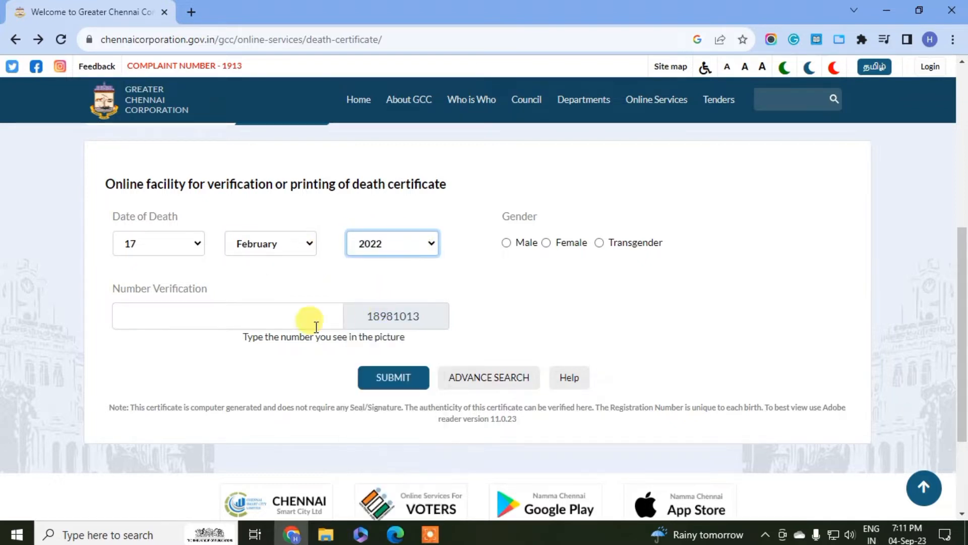
- Enter the displayed verification number, set the gender to Male, and submit the death record search
{"action": "left_click", "coordinate": [318, 322]}
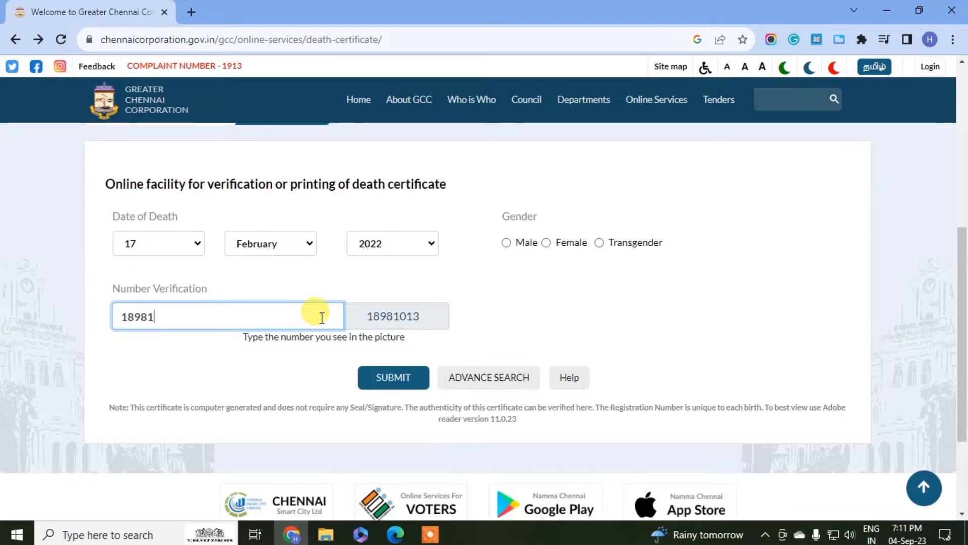
{"action": "left_click", "coordinate": [404, 379]}
{"action": "left_click", "coordinate": [492, 242]}
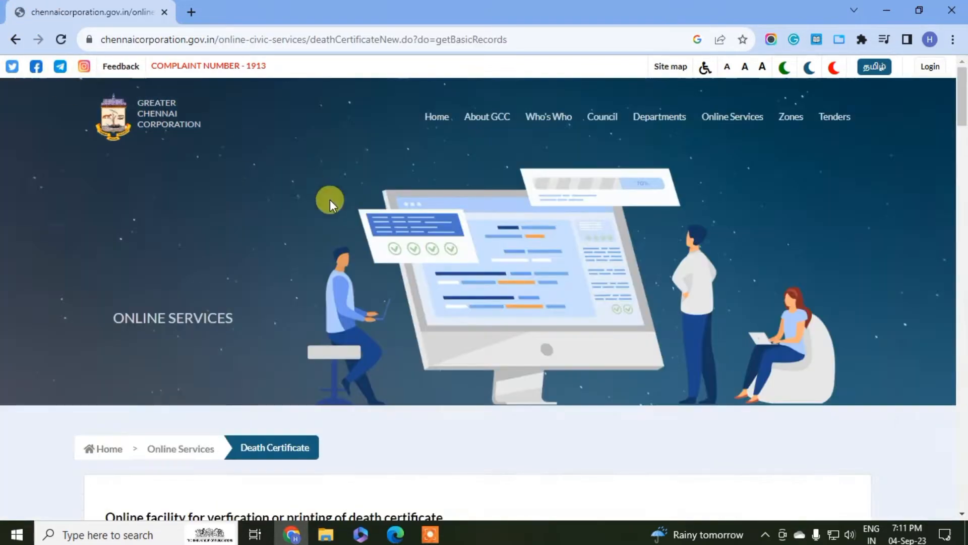
- Find the deceased person's record in the 17 February 2022 results and open its printable death certificate
{"action": "scroll", "coordinate": [363, 351], "scroll_direction": "down", "scroll_amount": 8}
{"action": "scroll", "coordinate": [364, 354], "scroll_direction": "down", "scroll_amount": 10}
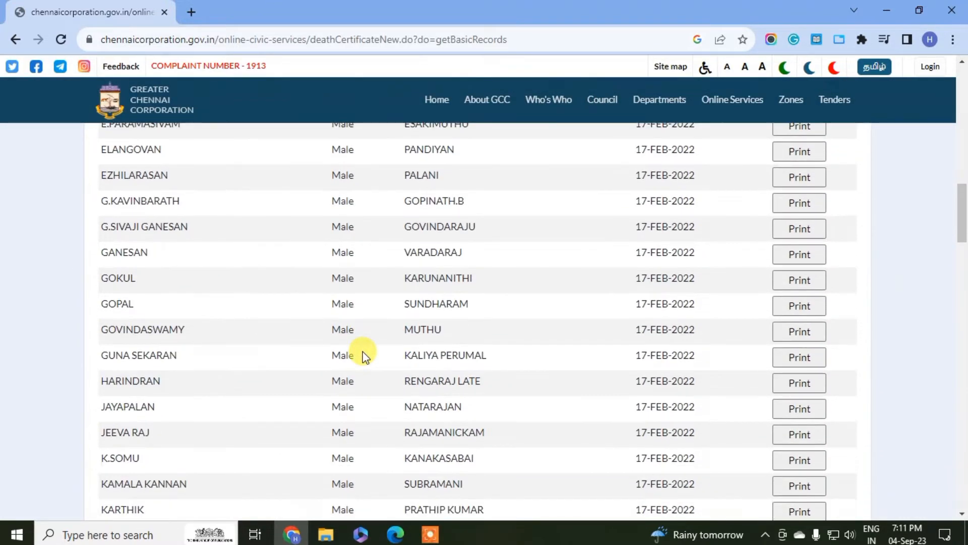
{"action": "scroll", "coordinate": [364, 354], "scroll_direction": "down", "scroll_amount": 4}
{"action": "scroll", "coordinate": [364, 355], "scroll_direction": "down", "scroll_amount": 1}
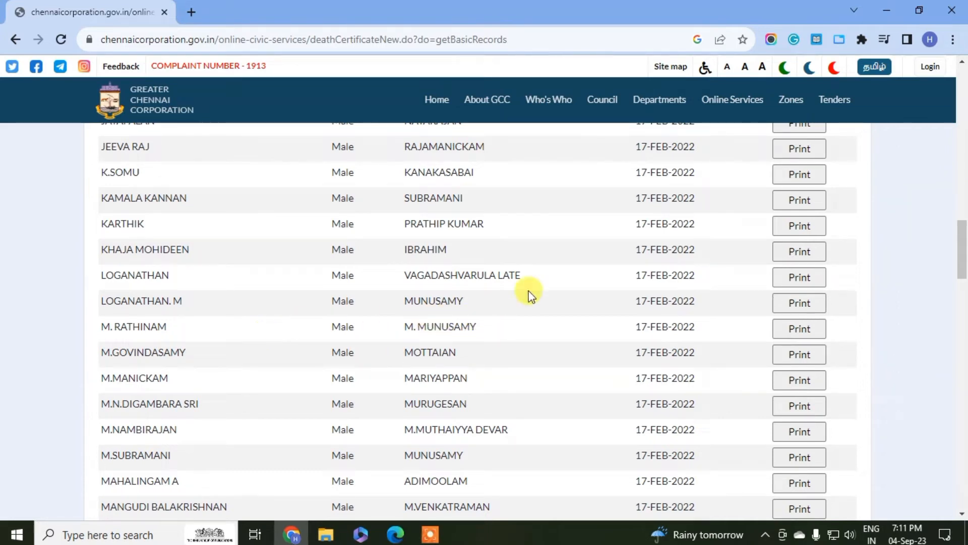
{"action": "left_click", "coordinate": [806, 304]}
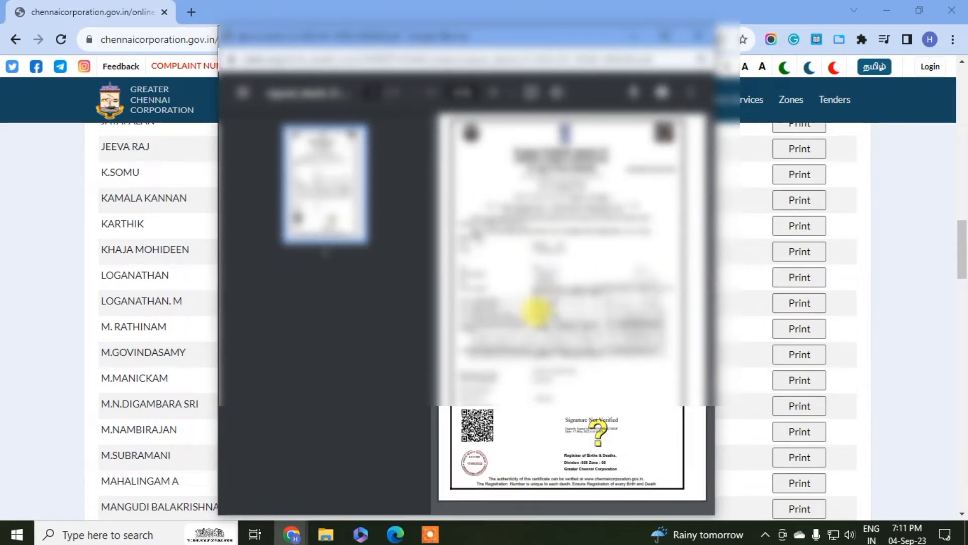
- Start downloading the death certificate and create a new folder for it while choosing the save location
{"action": "left_click", "coordinate": [633, 91]}
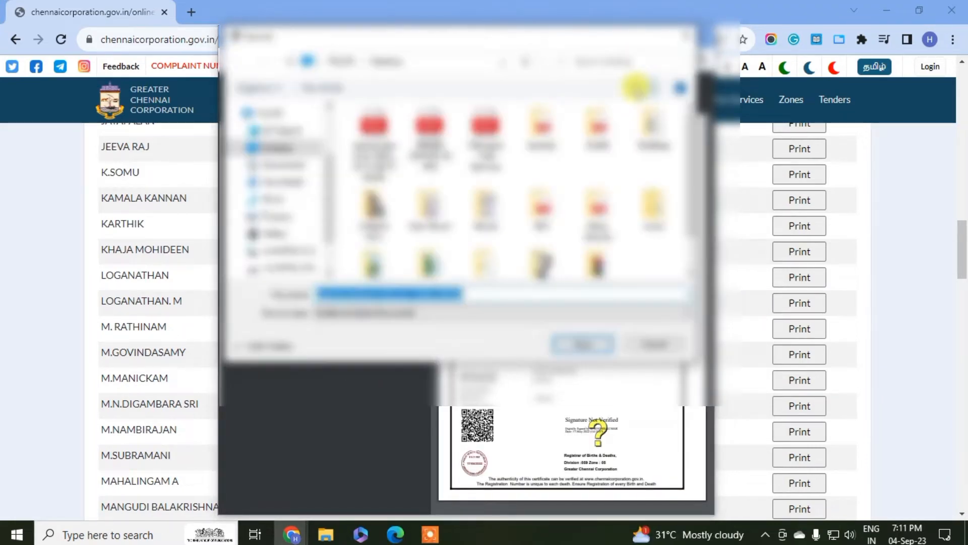
{"action": "scroll", "coordinate": [555, 212], "scroll_direction": "down", "scroll_amount": 2}
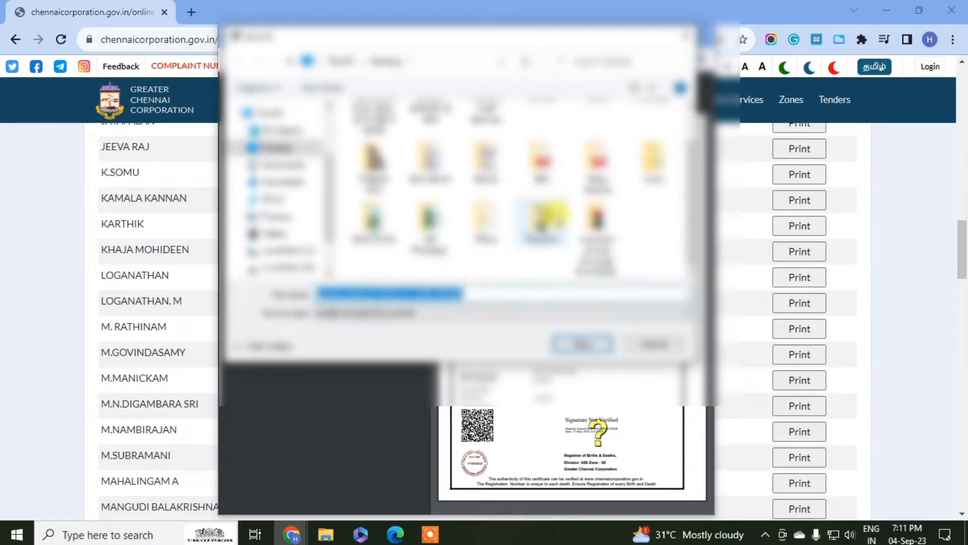
{"action": "scroll", "coordinate": [556, 213], "scroll_direction": "up", "scroll_amount": 2}
{"action": "left_click", "coordinate": [330, 87]}
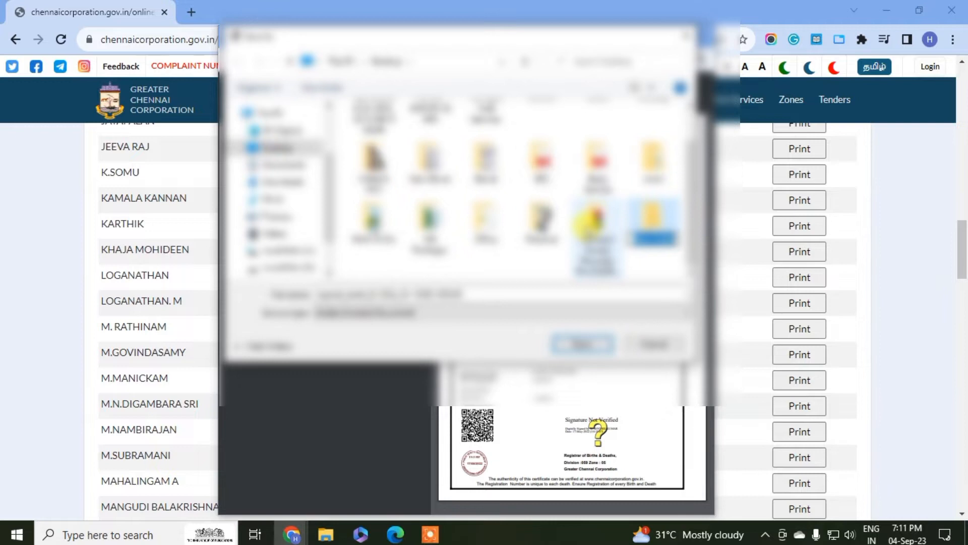
{"action": "key", "text": "BackSpace"}
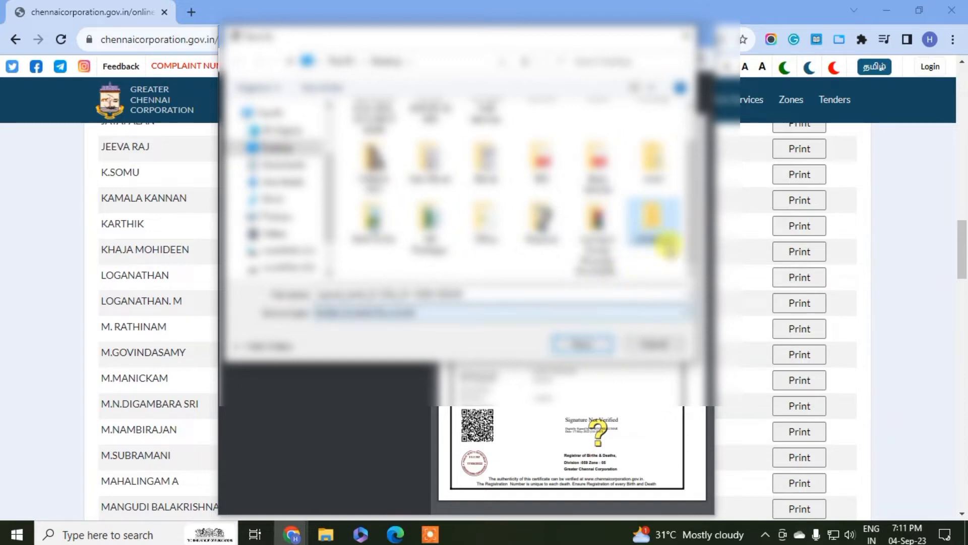
- Save the death certificate PDF into the new folder and return to the desktop
{"action": "double_click", "coordinate": [676, 231]}
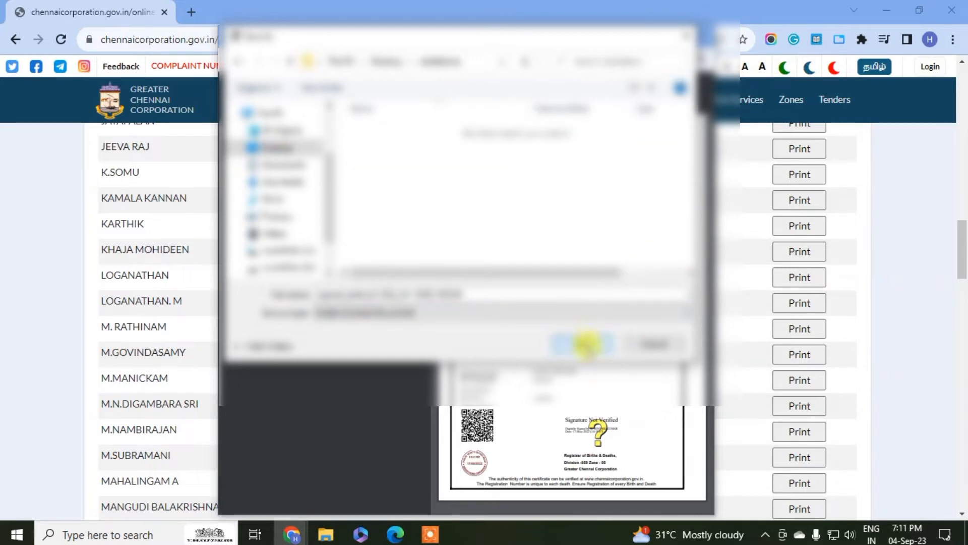
{"action": "left_click", "coordinate": [586, 344]}
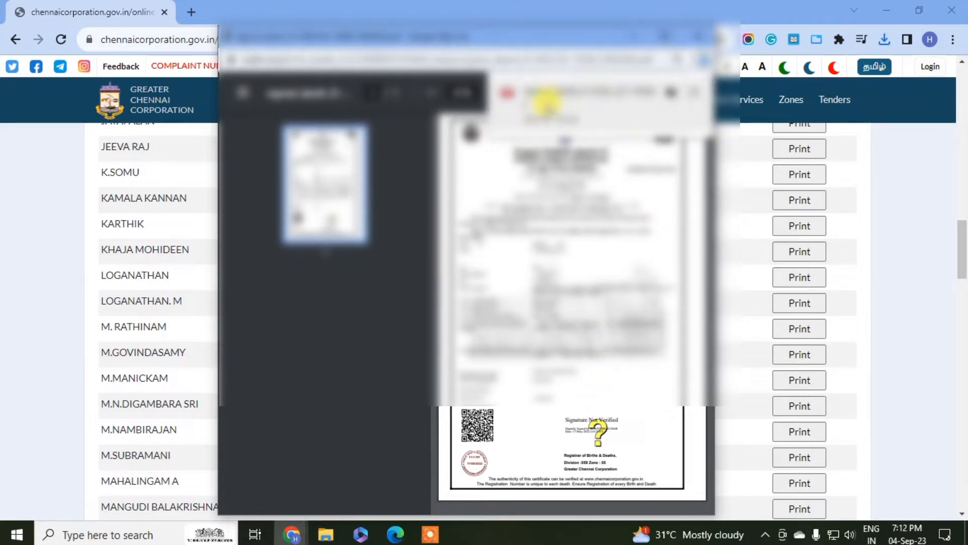
{"action": "left_click", "coordinate": [699, 36]}
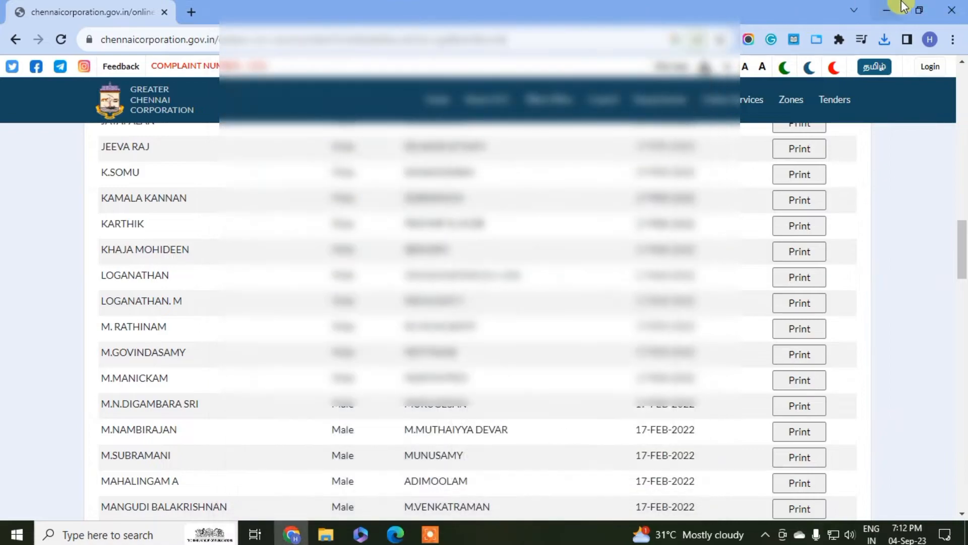
{"action": "left_click", "coordinate": [881, 6]}
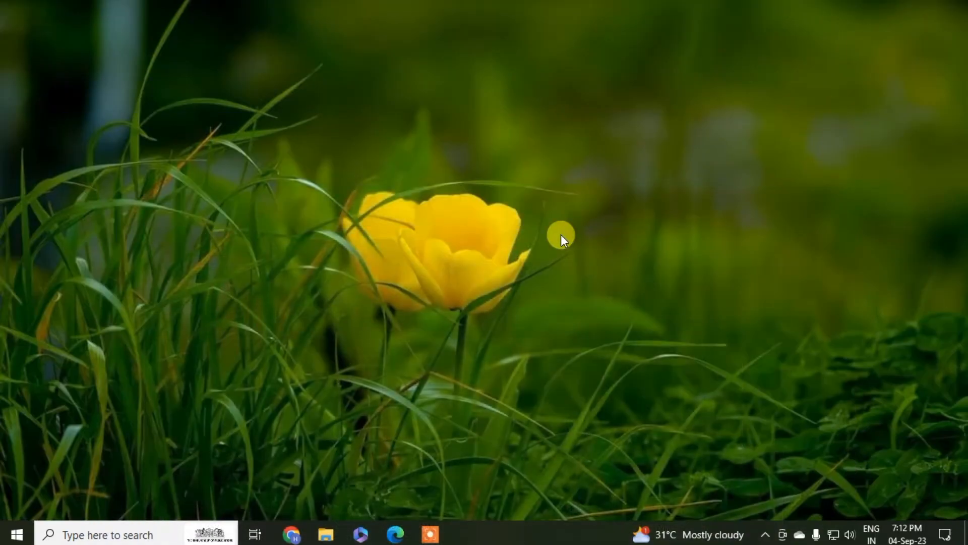
- Open the saved death certificate PDF from the validdation folder on the Desktop and examine its digital signature
{"action": "key", "text": "super+e"}
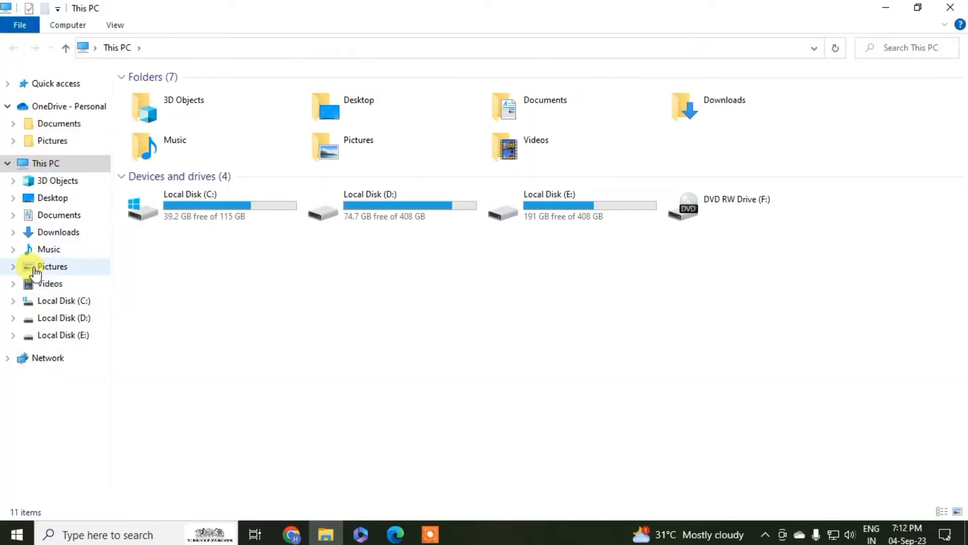
{"action": "left_click", "coordinate": [61, 232]}
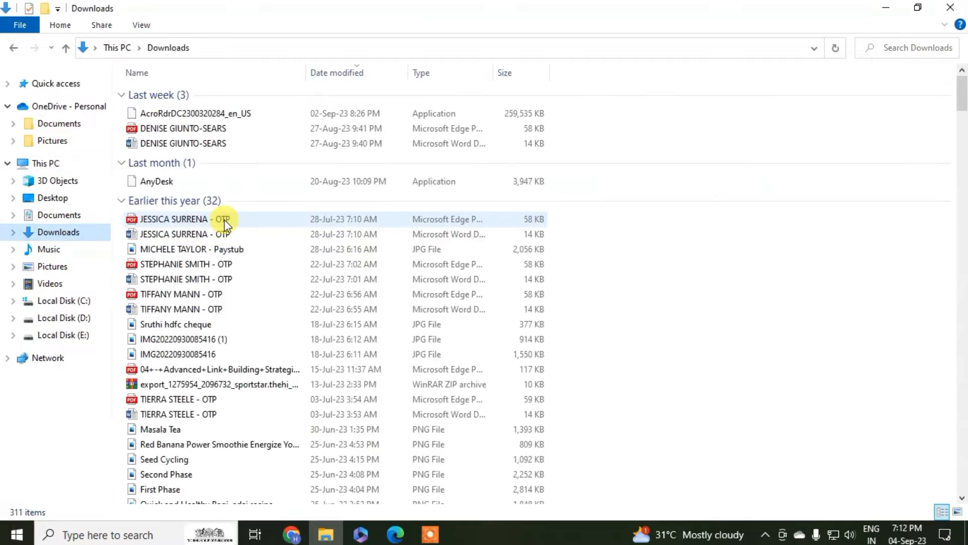
{"action": "left_click", "coordinate": [53, 199]}
{"action": "left_click", "coordinate": [168, 303]}
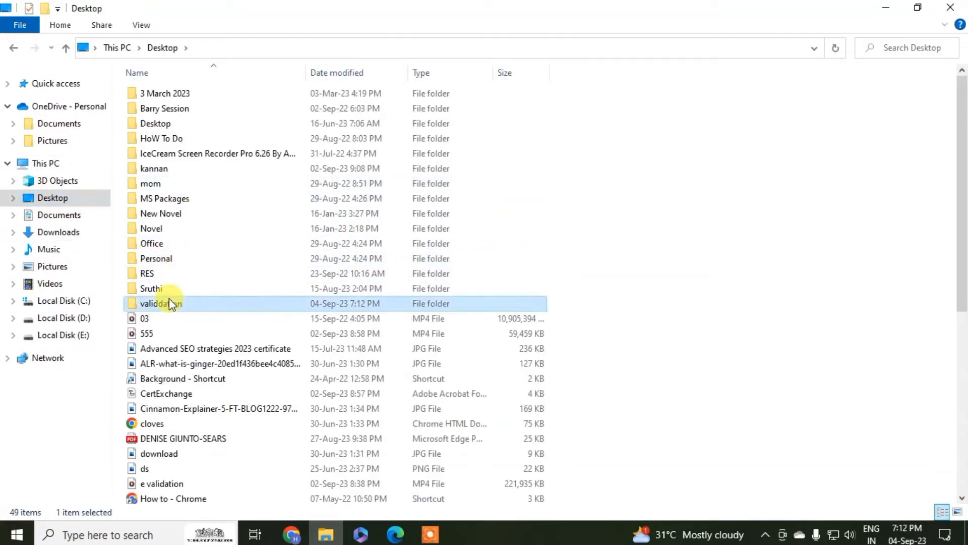
{"action": "double_click", "coordinate": [169, 303]}
{"action": "double_click", "coordinate": [249, 98]}
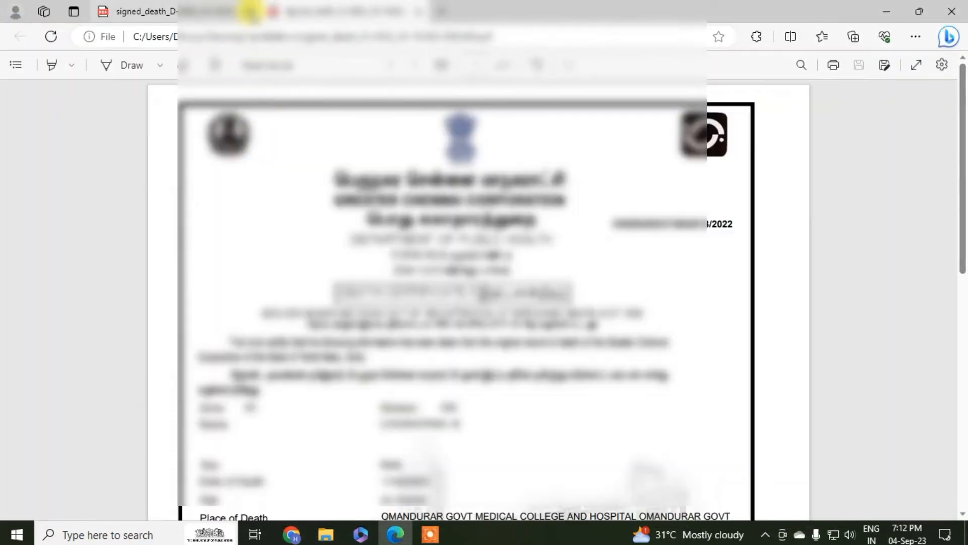
{"action": "left_click", "coordinate": [249, 11]}
{"action": "scroll", "coordinate": [378, 330], "scroll_direction": "down", "scroll_amount": 8}
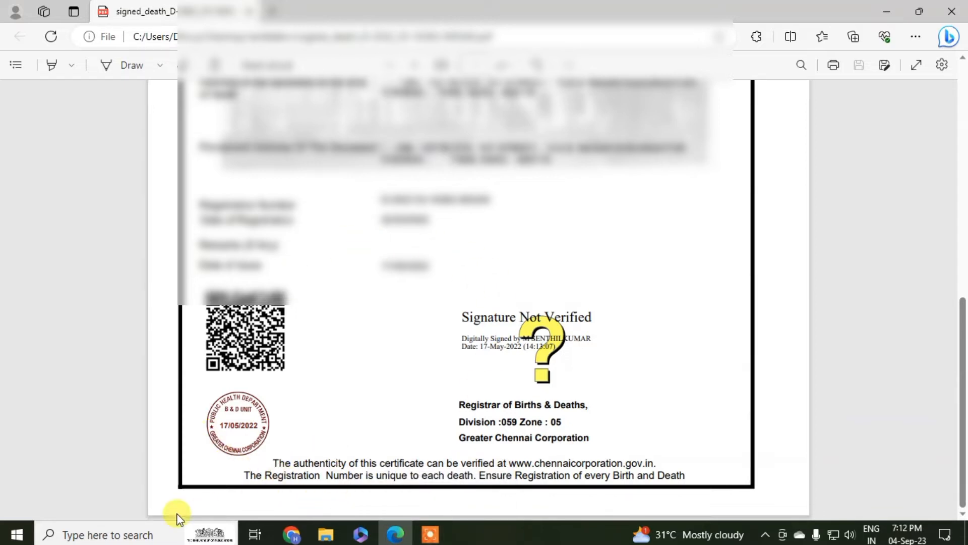
- Switch to Adobe Acrobat and open the signed death certificate PDF from the Desktop's validdation folder
{"action": "left_click", "coordinate": [137, 535]}
{"action": "type", "text": "ado"}
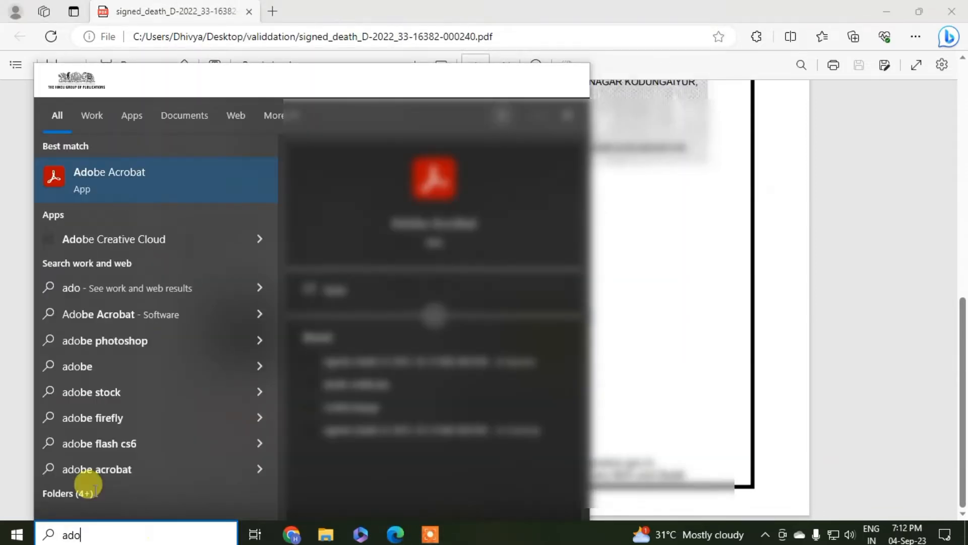
{"action": "left_click", "coordinate": [142, 175]}
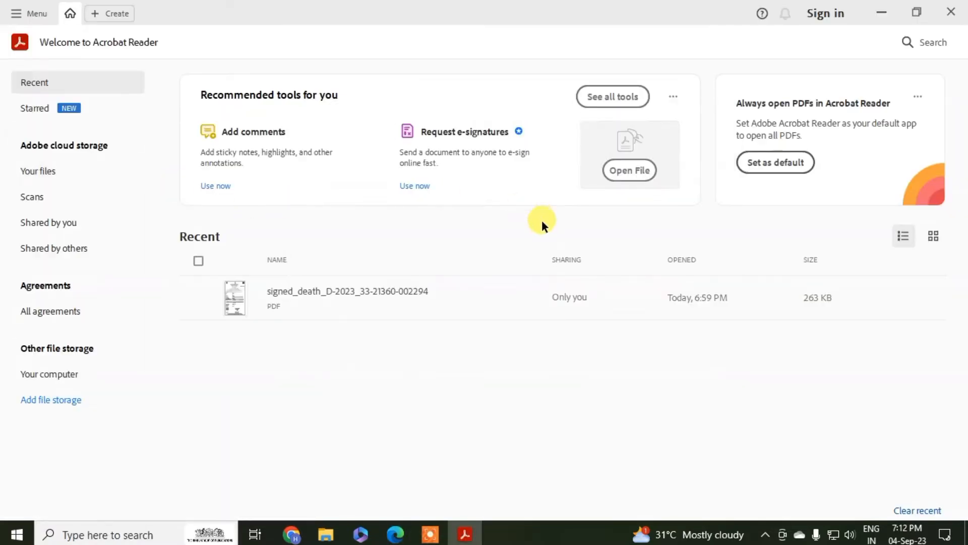
{"action": "left_click", "coordinate": [615, 177]}
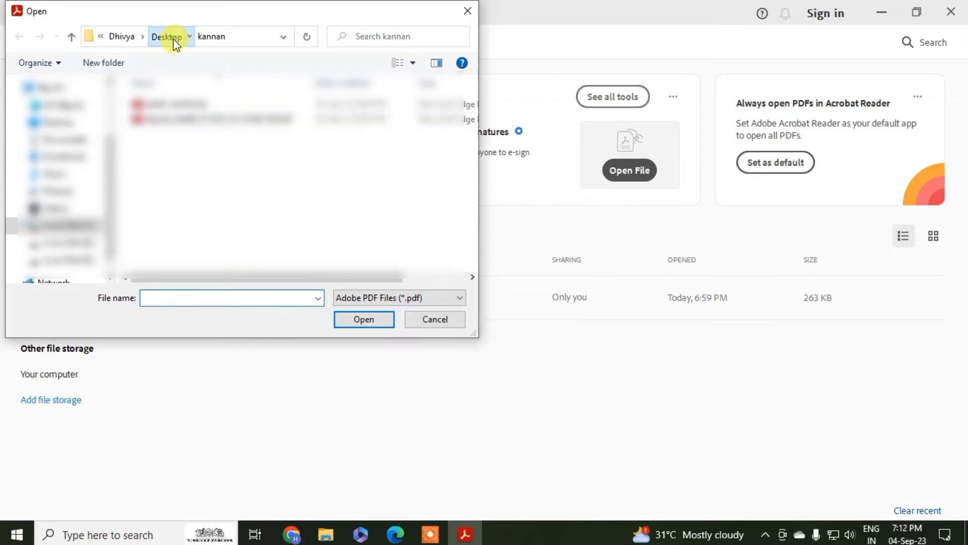
{"action": "left_click", "coordinate": [171, 37]}
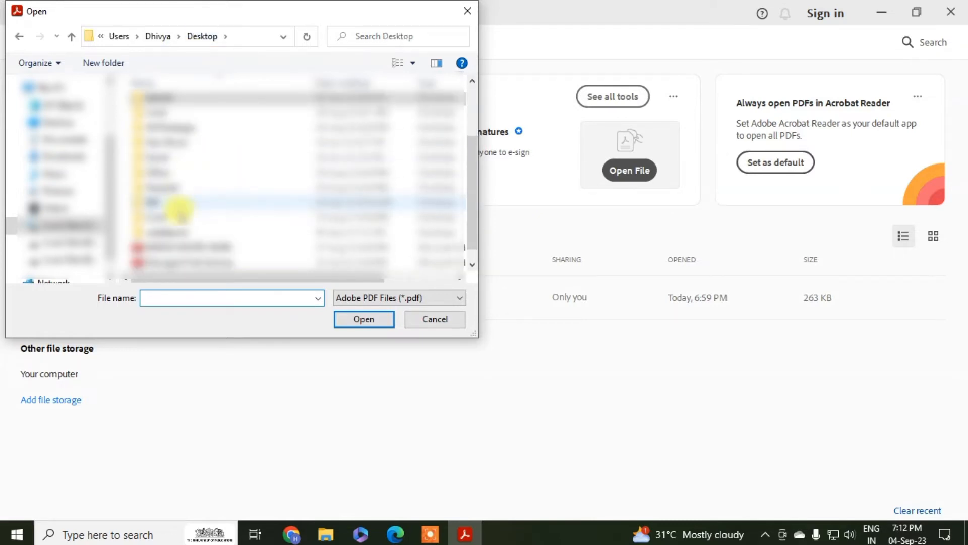
{"action": "double_click", "coordinate": [184, 233]}
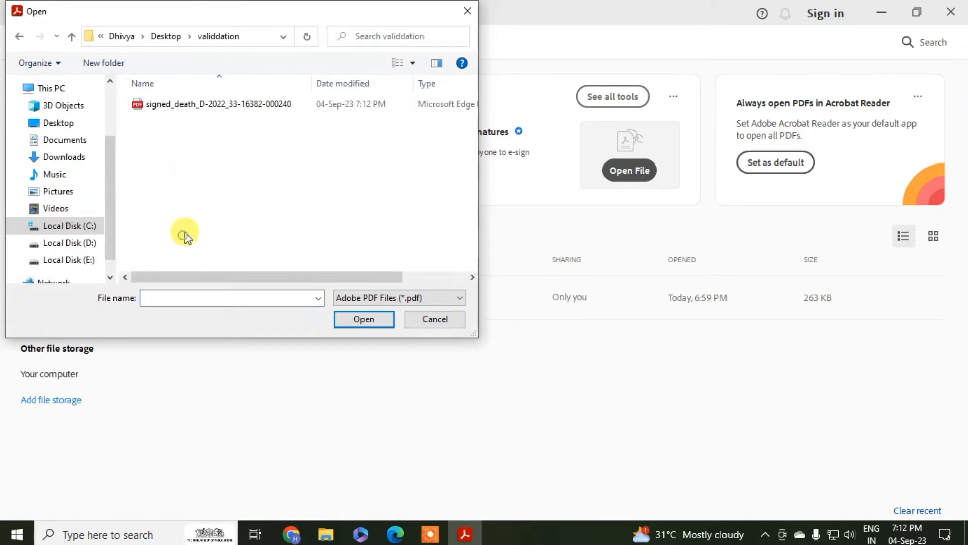
{"action": "left_click", "coordinate": [237, 104]}
{"action": "left_click", "coordinate": [350, 320]}
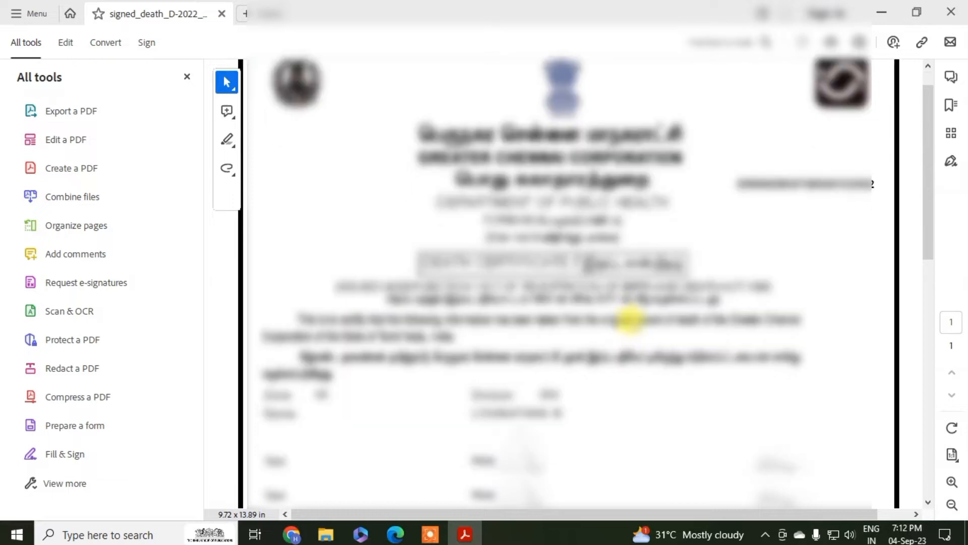
- Dismiss the Adobe pop-up and validate the registrar's signature near the certificate's end through its signature properties
{"action": "scroll", "coordinate": [637, 326], "scroll_direction": "down", "scroll_amount": 4}
{"action": "scroll", "coordinate": [636, 322], "scroll_direction": "down", "scroll_amount": 5}
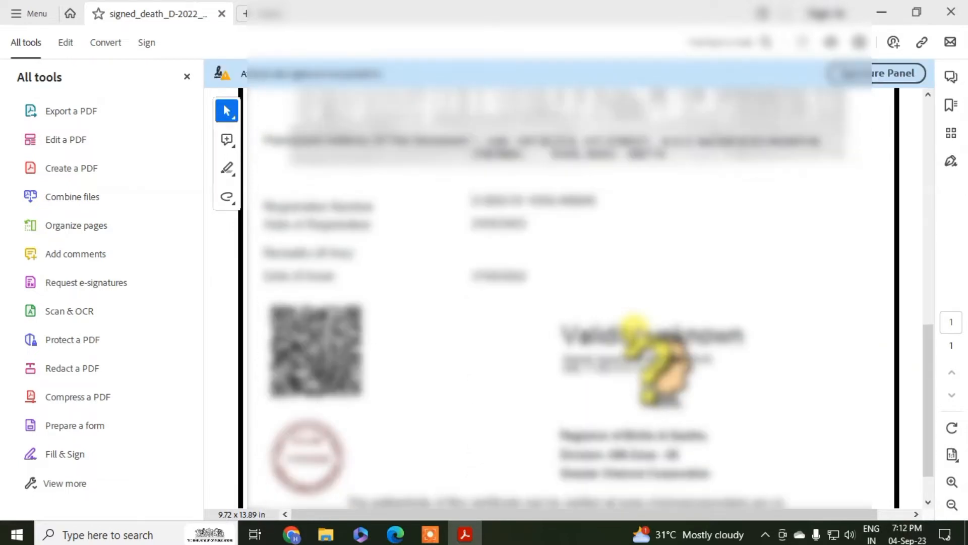
{"action": "scroll", "coordinate": [637, 323], "scroll_direction": "down", "scroll_amount": 2}
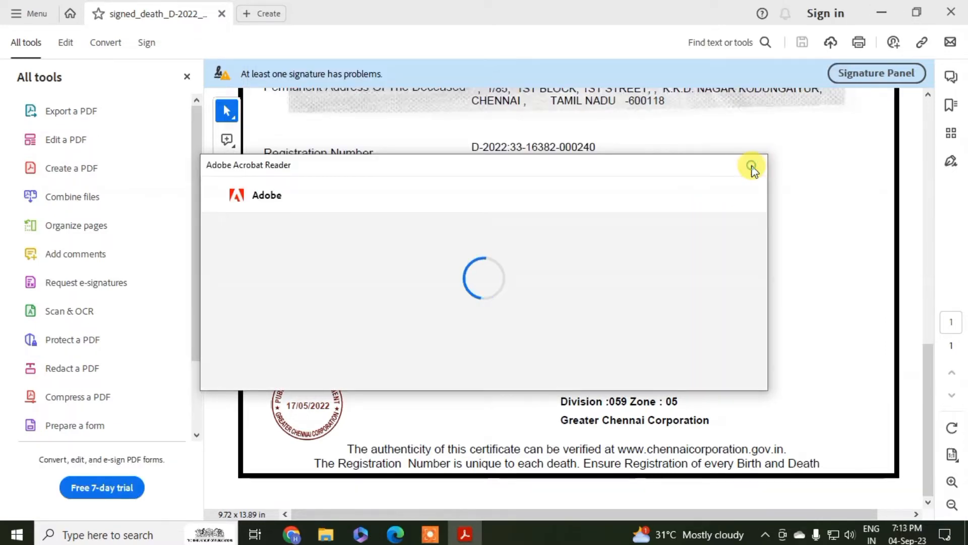
{"action": "left_click", "coordinate": [756, 165]}
{"action": "left_click", "coordinate": [688, 325]}
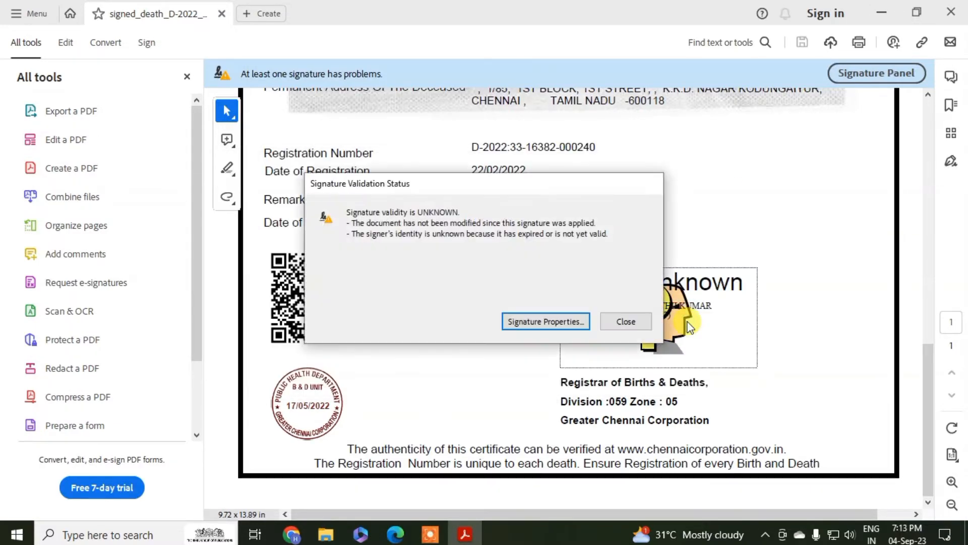
{"action": "left_click", "coordinate": [575, 322]}
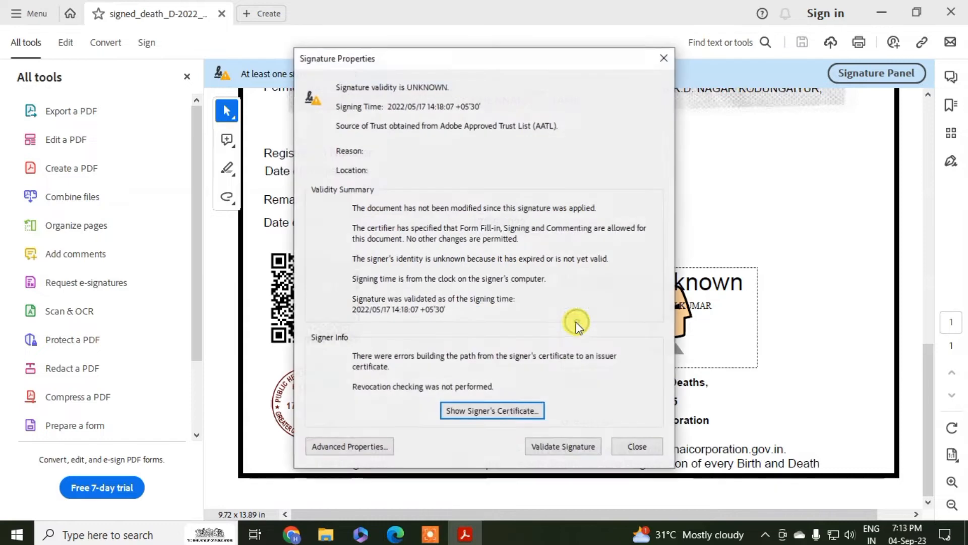
{"action": "left_click", "coordinate": [555, 444]}
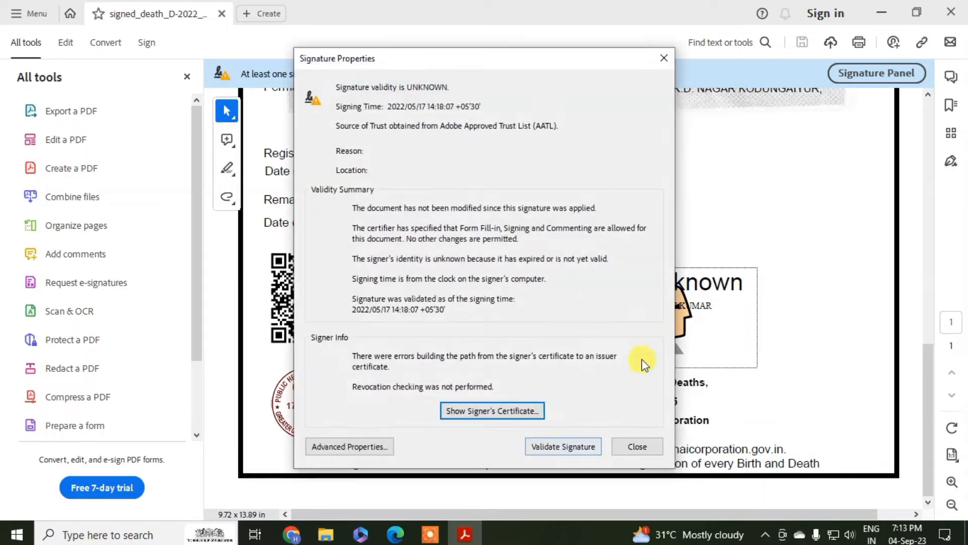
{"action": "left_click", "coordinate": [638, 446]}
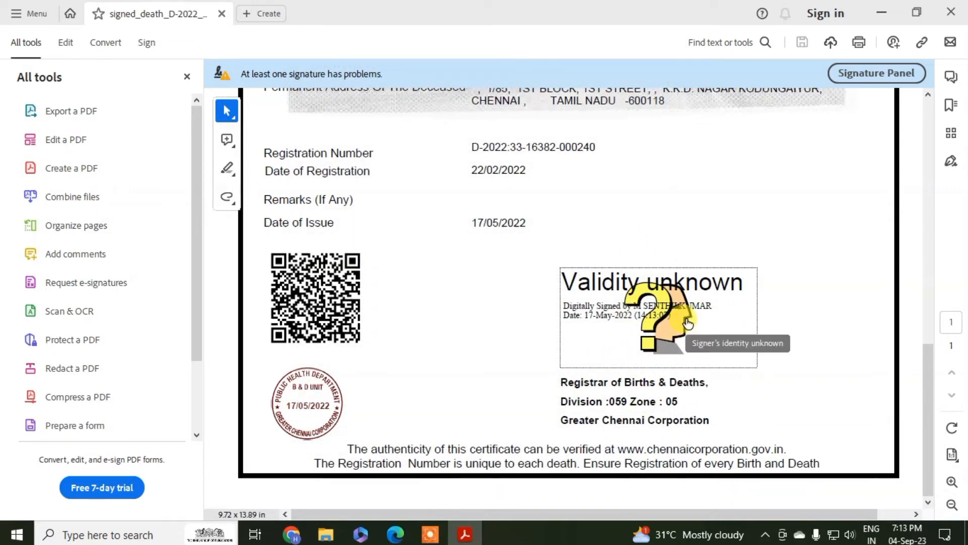
- Validate the registrar's signature again and inspect the signer's certificate, then close the signature dialogs
{"action": "right_click", "coordinate": [654, 305]}
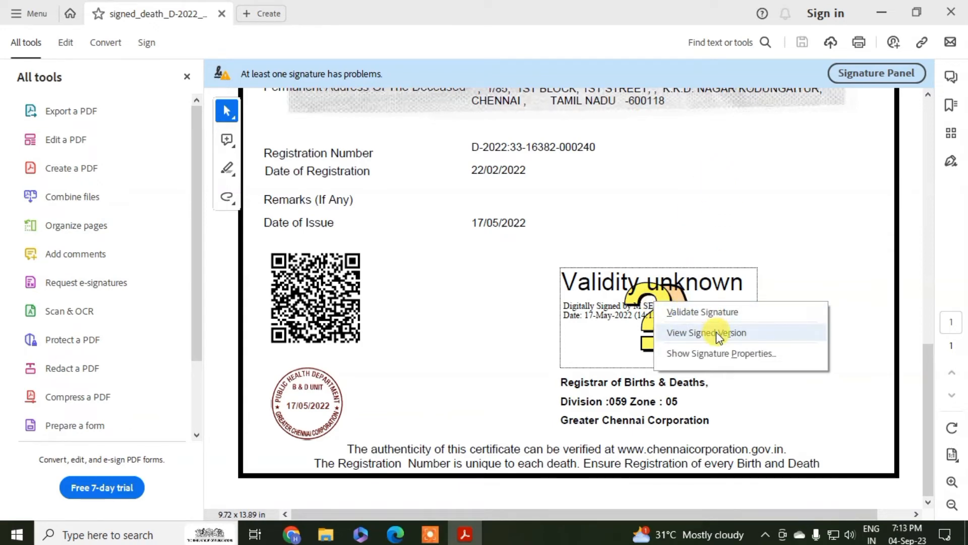
{"action": "left_click", "coordinate": [716, 311]}
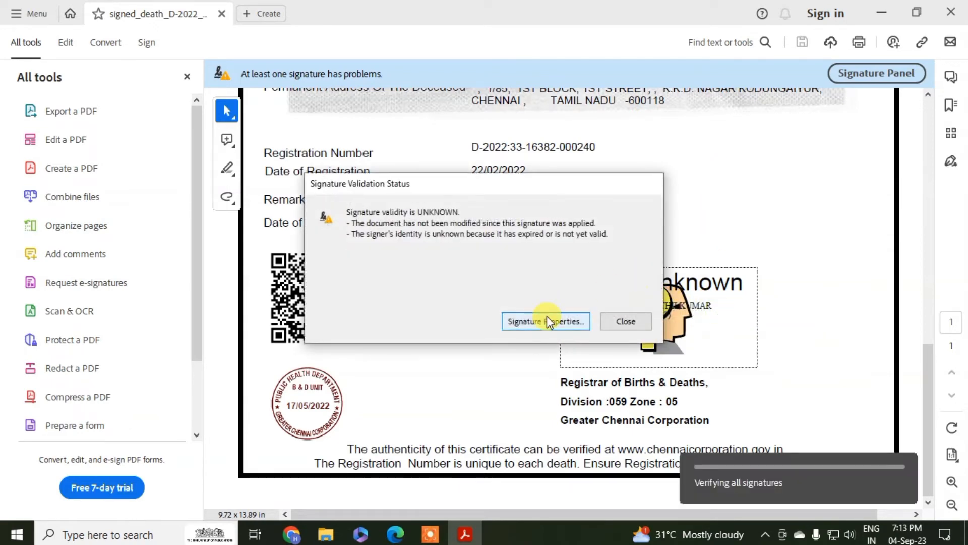
{"action": "left_click", "coordinate": [546, 321]}
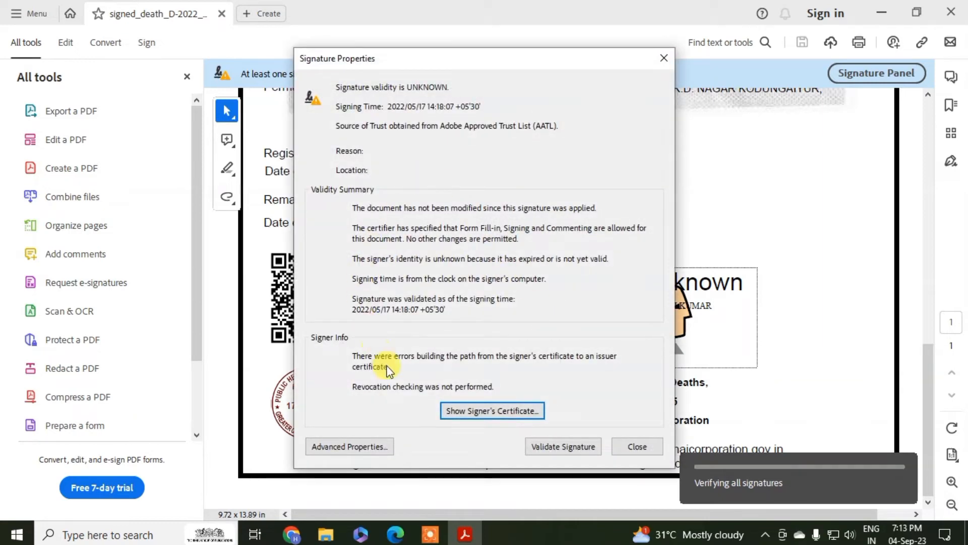
{"action": "left_click", "coordinate": [513, 417]}
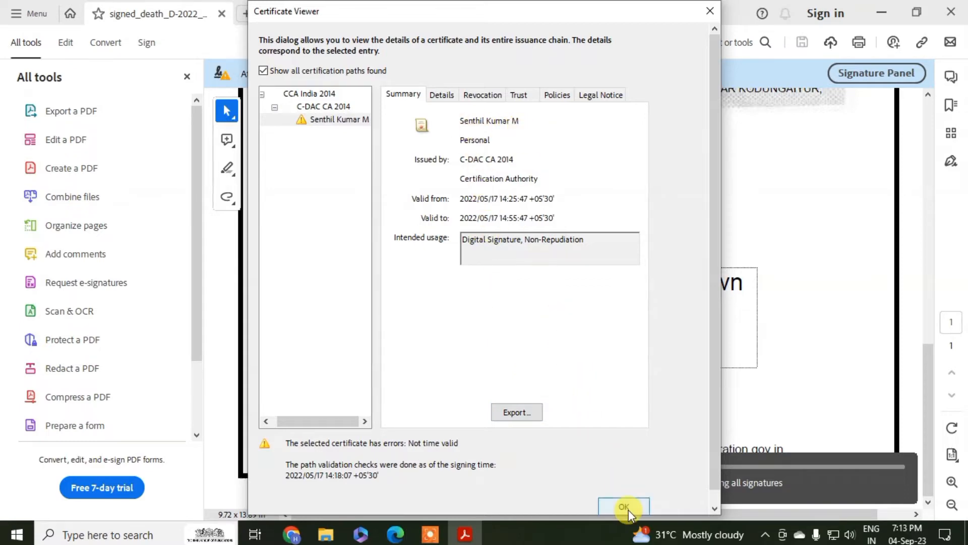
{"action": "left_click", "coordinate": [712, 9]}
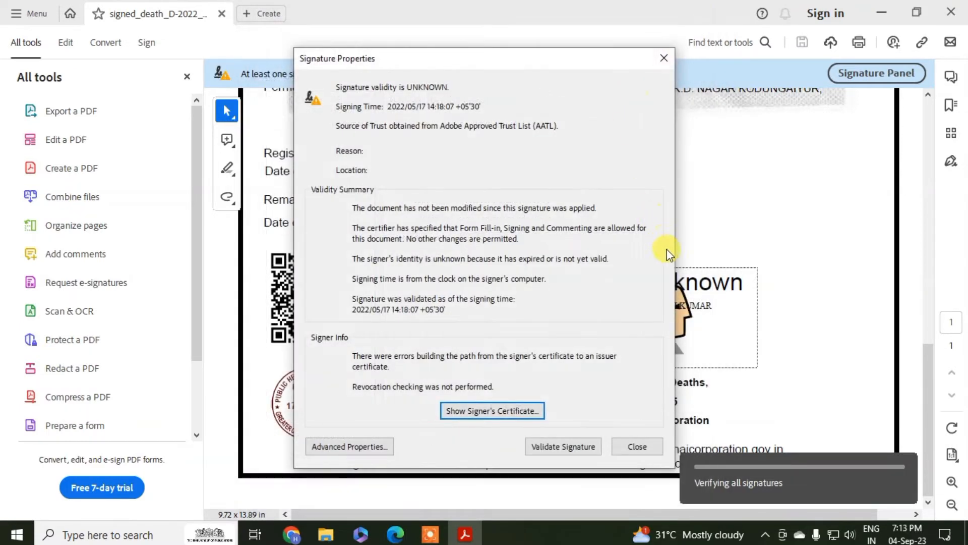
{"action": "left_click", "coordinate": [637, 447]}
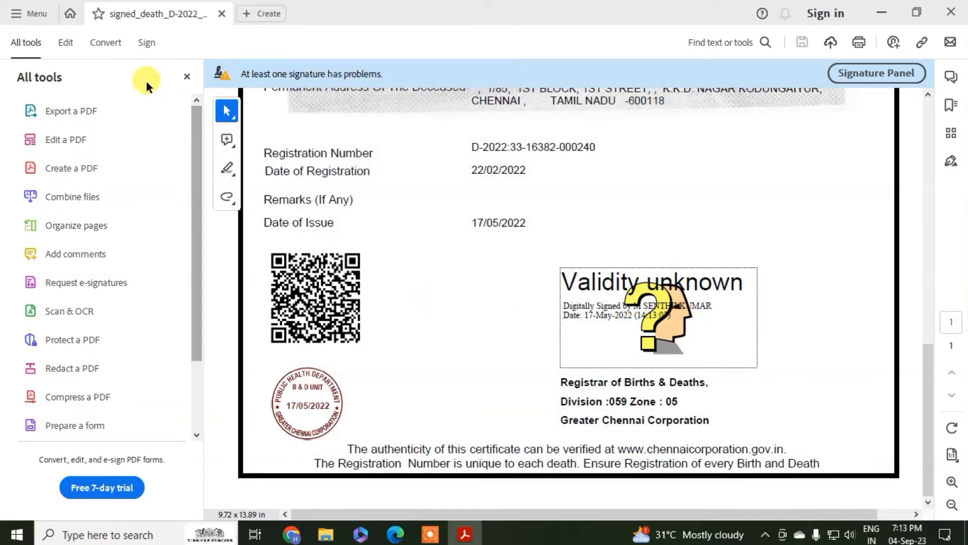
- In the signature verification preferences, turn off verifying signatures on document opening and choose the document-specified method with prompt if unavailable
{"action": "left_click", "coordinate": [40, 10]}
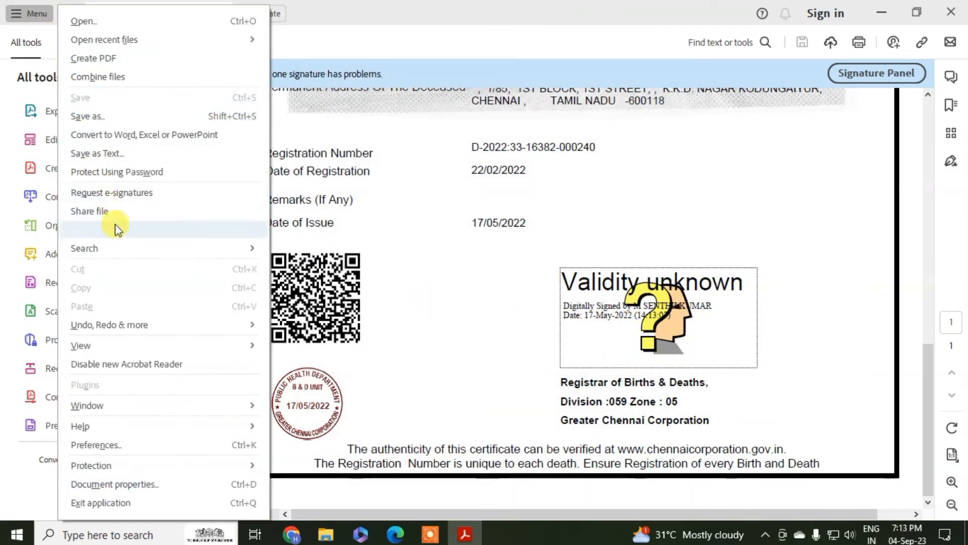
{"action": "left_click", "coordinate": [129, 446]}
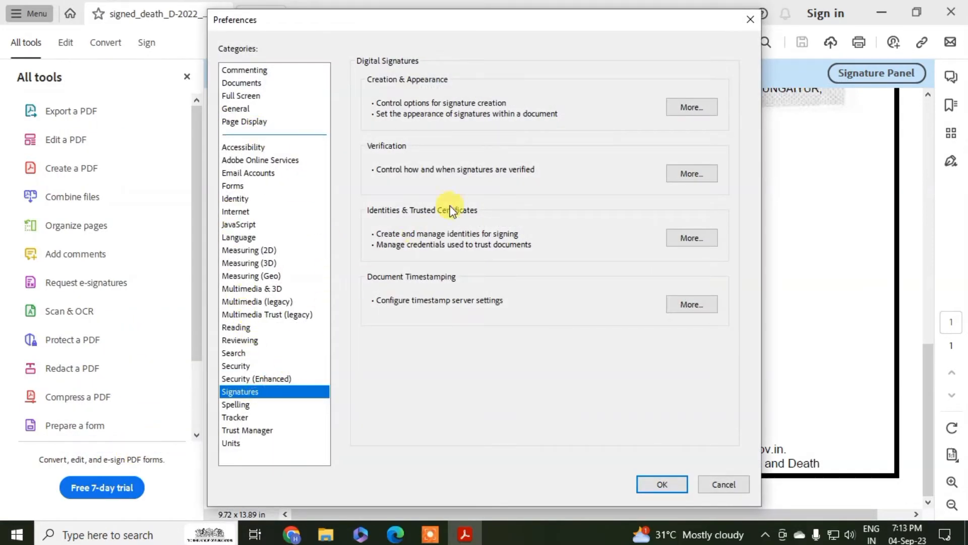
{"action": "left_click", "coordinate": [679, 173]}
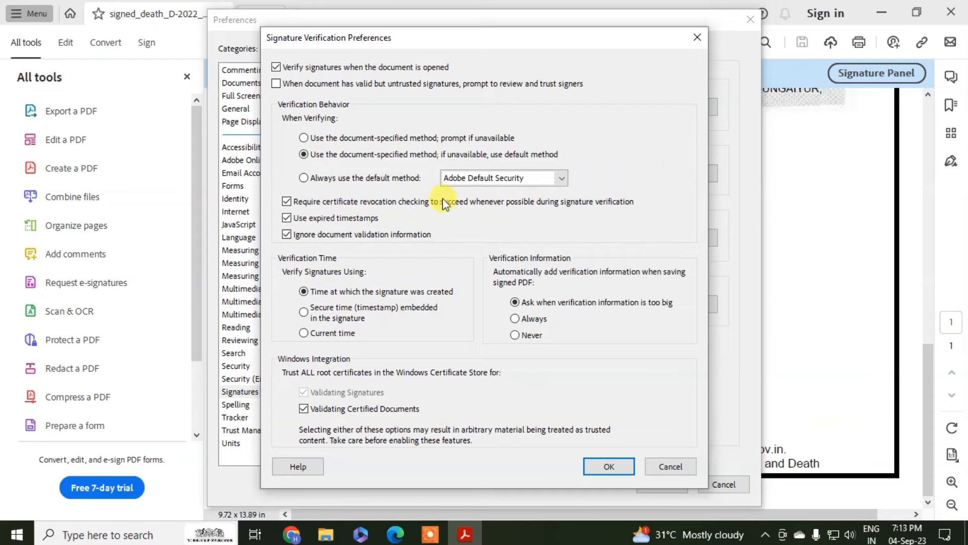
{"action": "left_click", "coordinate": [297, 66]}
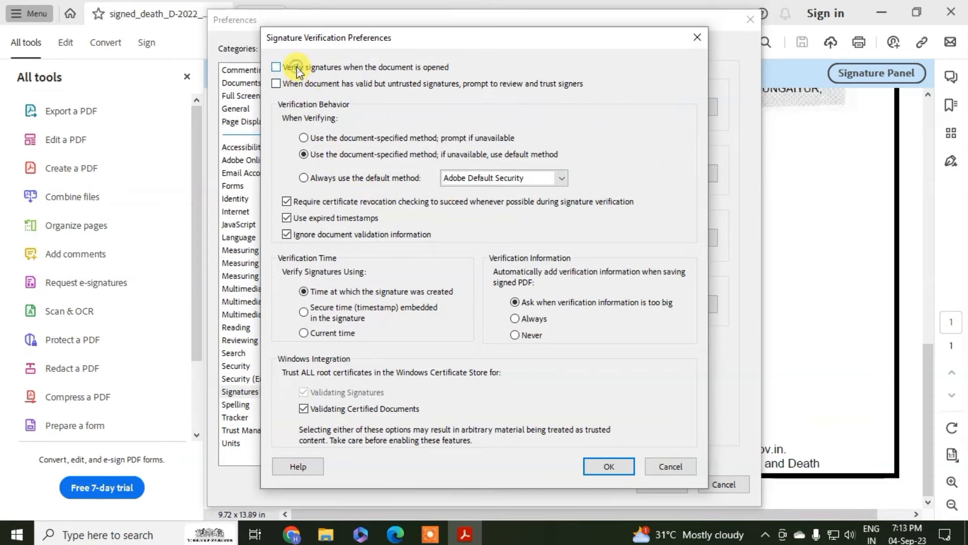
{"action": "left_click", "coordinate": [334, 135]}
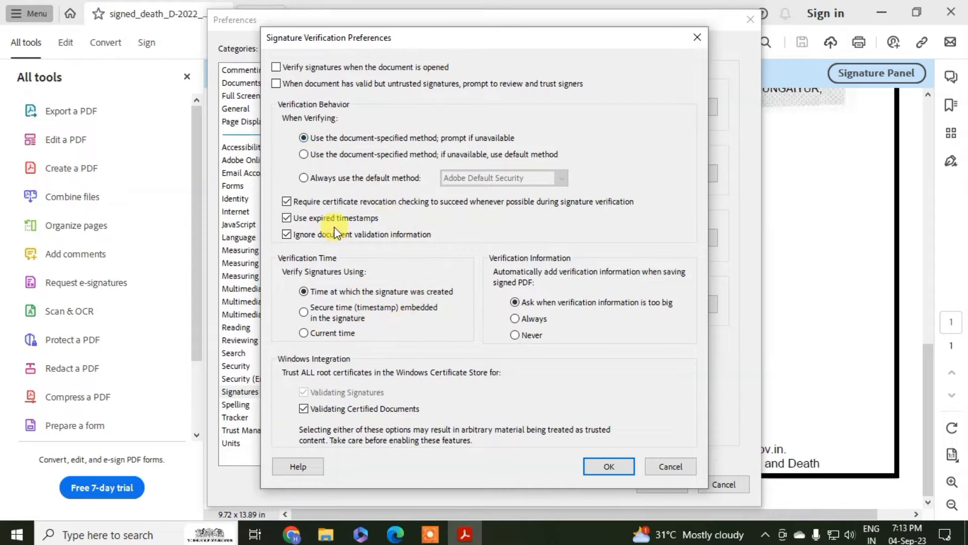
- Turn off required revocation checking, expired timestamps and ignoring document validation information, set adding verification information to Always, and save the preferences
{"action": "left_click", "coordinate": [286, 204]}
{"action": "left_click", "coordinate": [287, 217]}
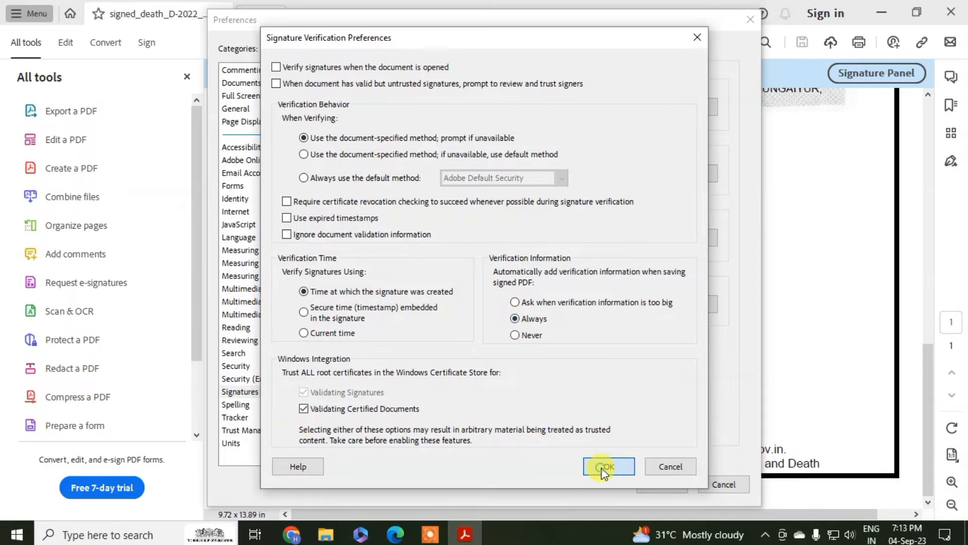
{"action": "left_click", "coordinate": [628, 468]}
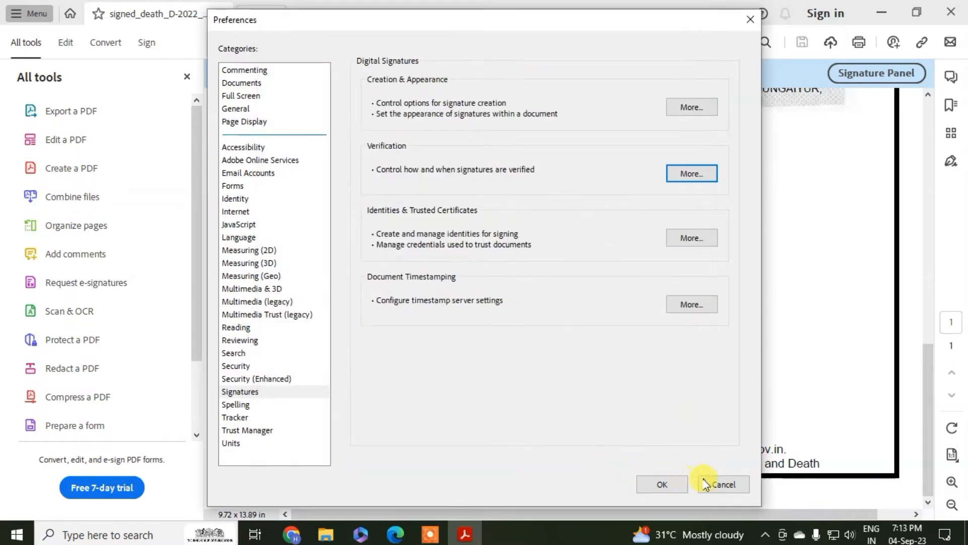
{"action": "left_click", "coordinate": [656, 485]}
- Revalidate the certificate's signature with the changed preferences, view its advanced signature properties, and close the dialogs
{"action": "right_click", "coordinate": [676, 294]}
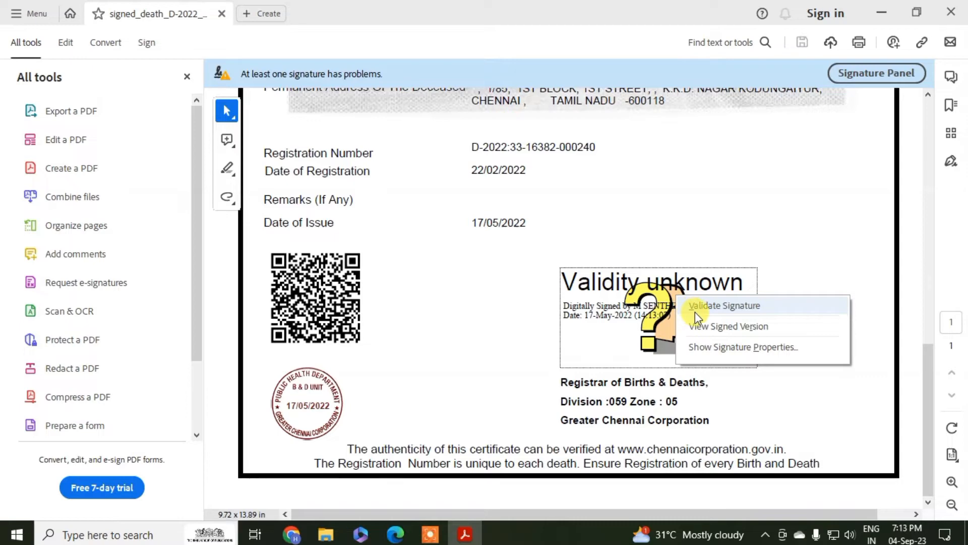
{"action": "left_click", "coordinate": [695, 312]}
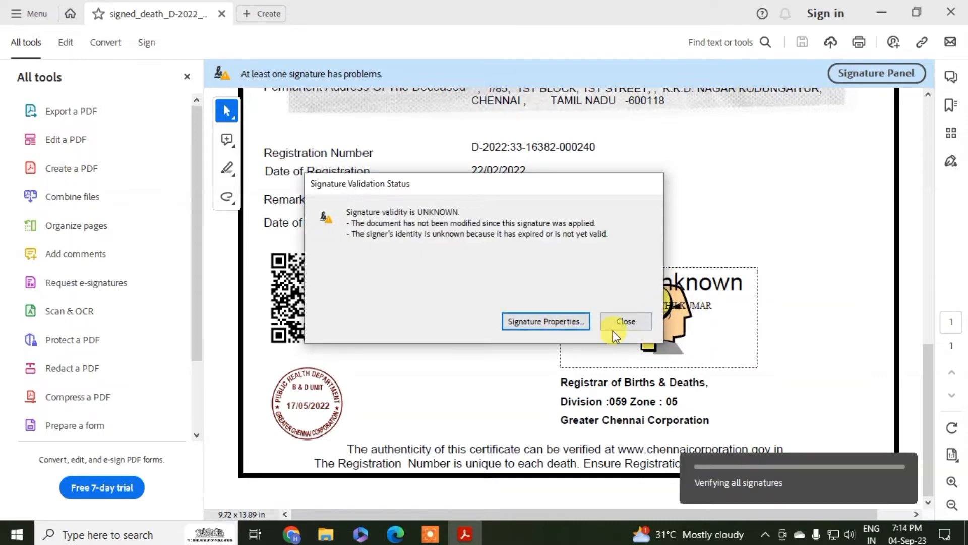
{"action": "left_click", "coordinate": [533, 319]}
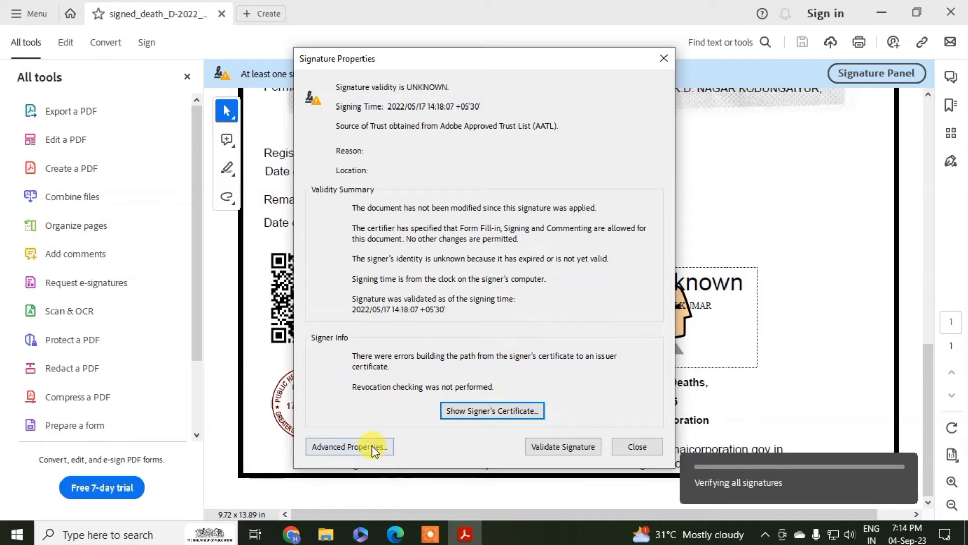
{"action": "left_click", "coordinate": [372, 447]}
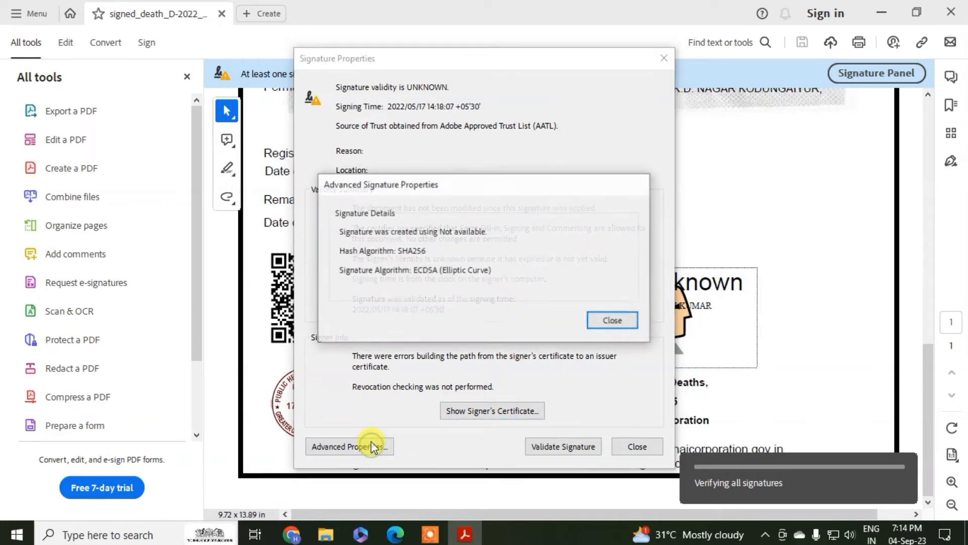
{"action": "left_click", "coordinate": [613, 331]}
{"action": "left_click", "coordinate": [638, 446]}
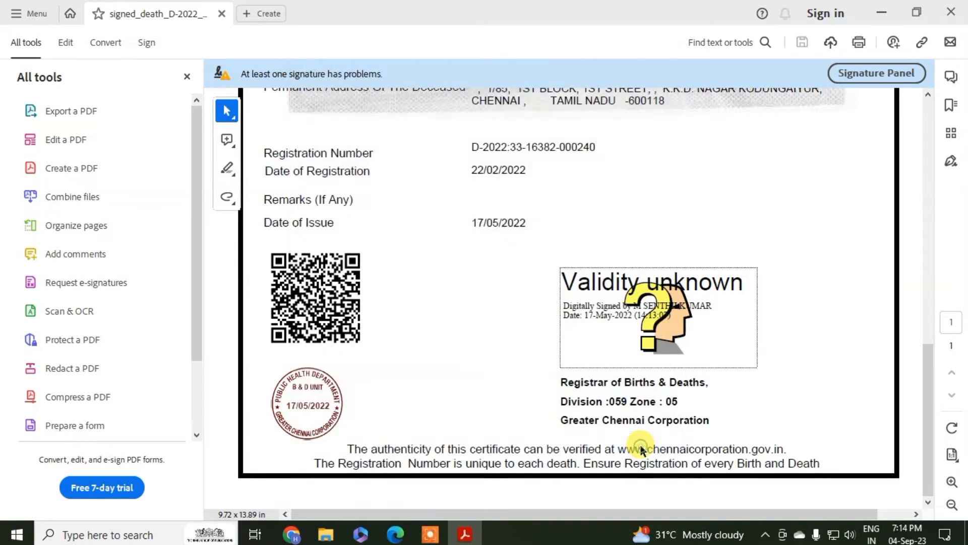
- Validate the registrar's signature again and open the trust settings of the signer's certificate
{"action": "right_click", "coordinate": [639, 329]}
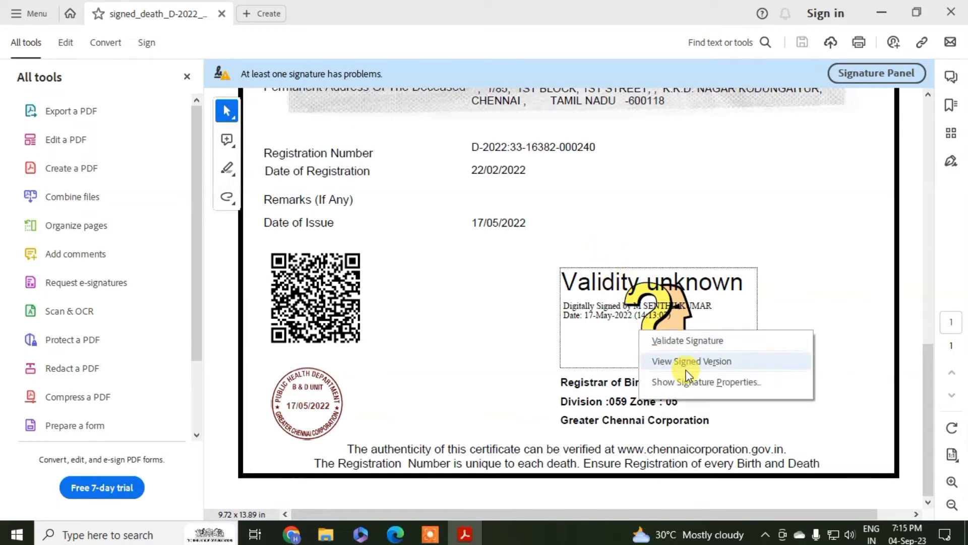
{"action": "left_click", "coordinate": [683, 341]}
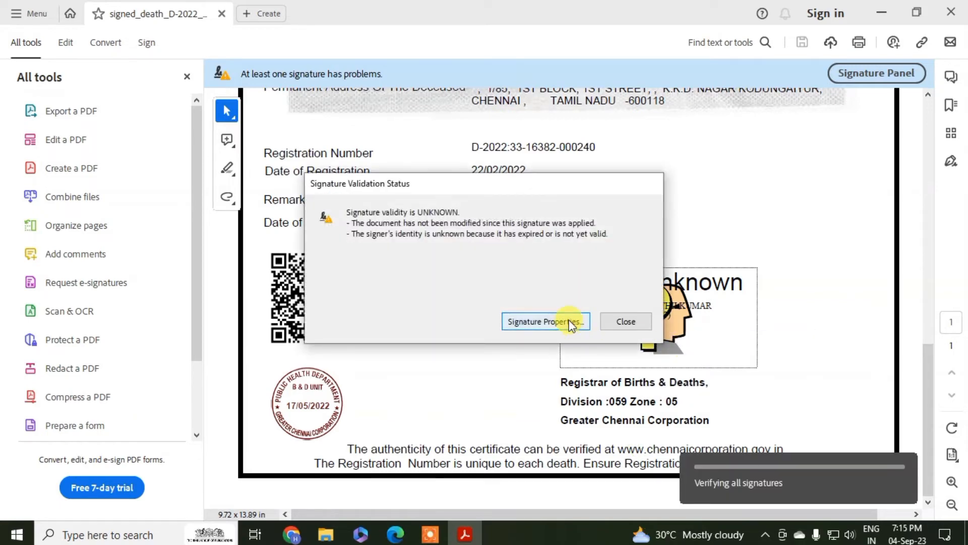
{"action": "left_click", "coordinate": [571, 324]}
{"action": "left_click", "coordinate": [503, 413]}
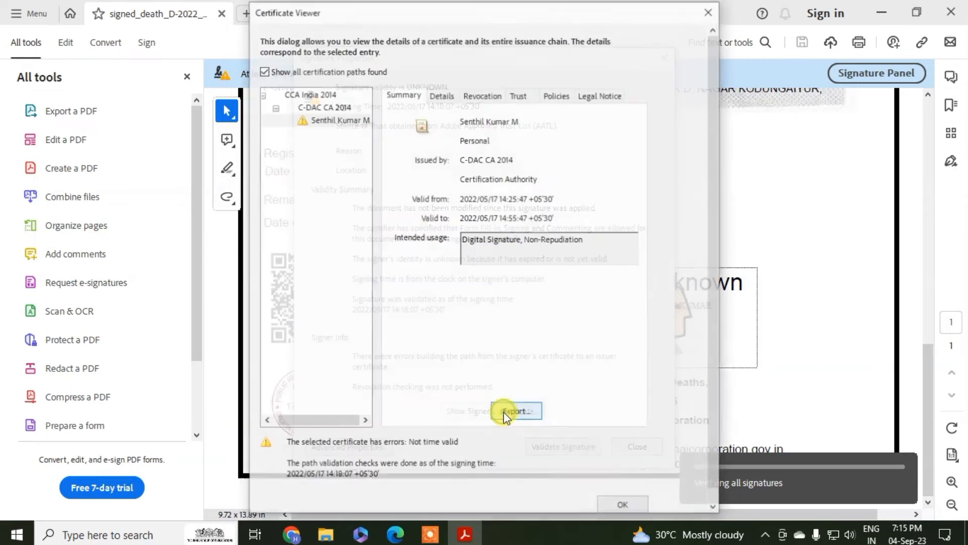
{"action": "left_click", "coordinate": [520, 96]}
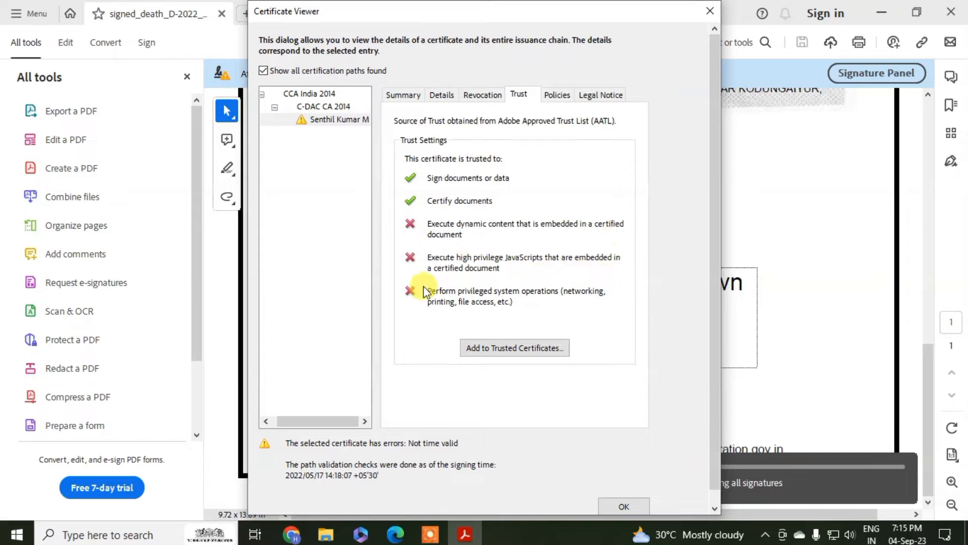
- Add the signer's certificate to the trusted certificates as a trusted root for certified documents, dynamic content, high privilege JavaScript and privileged system operations, then close the dialogs
{"action": "left_click", "coordinate": [525, 345]}
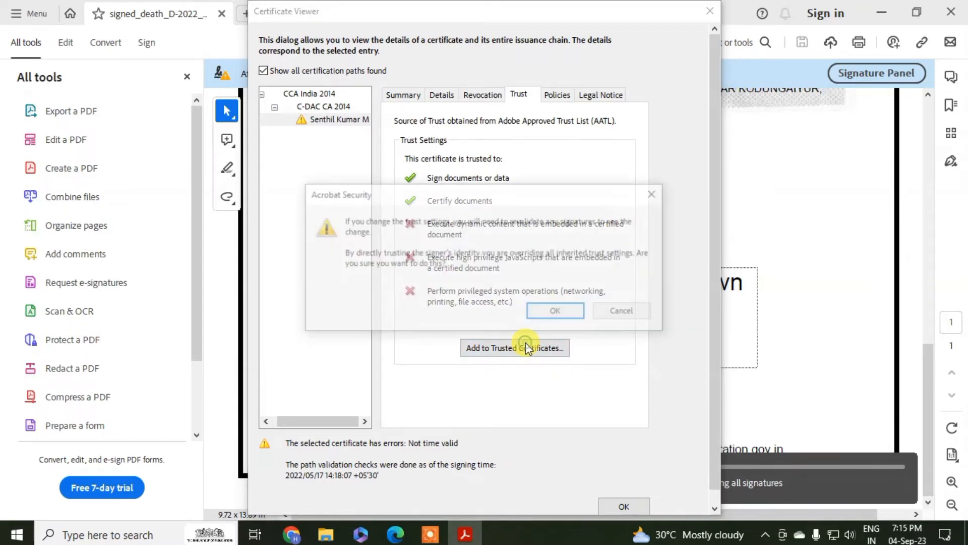
{"action": "left_click", "coordinate": [558, 313]}
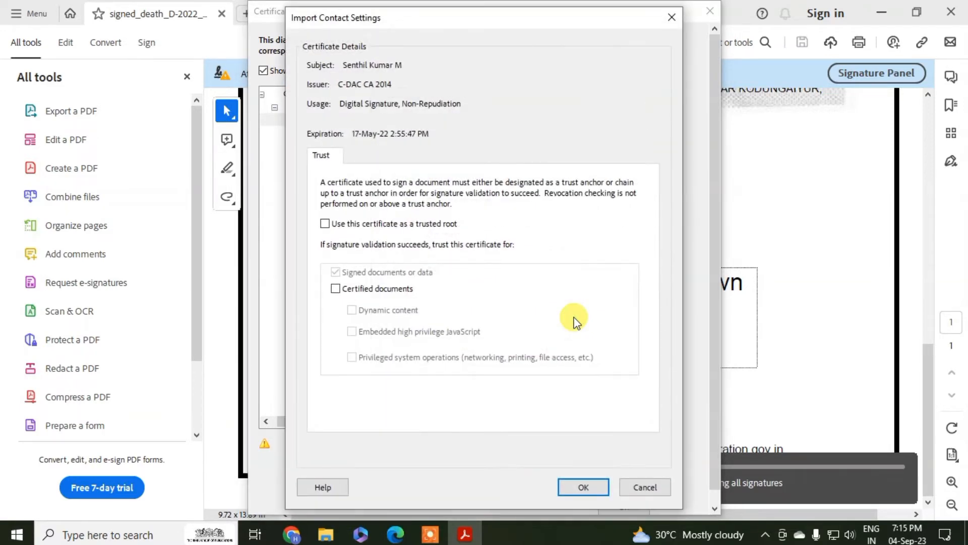
{"action": "left_click", "coordinate": [347, 226]}
{"action": "left_click", "coordinate": [367, 293]}
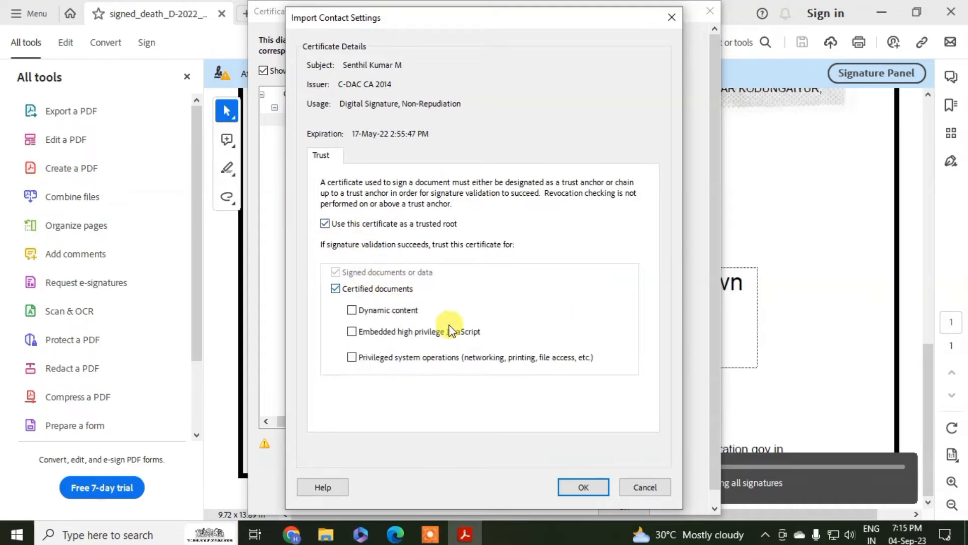
{"action": "left_click", "coordinate": [361, 317]}
{"action": "left_click", "coordinate": [371, 362]}
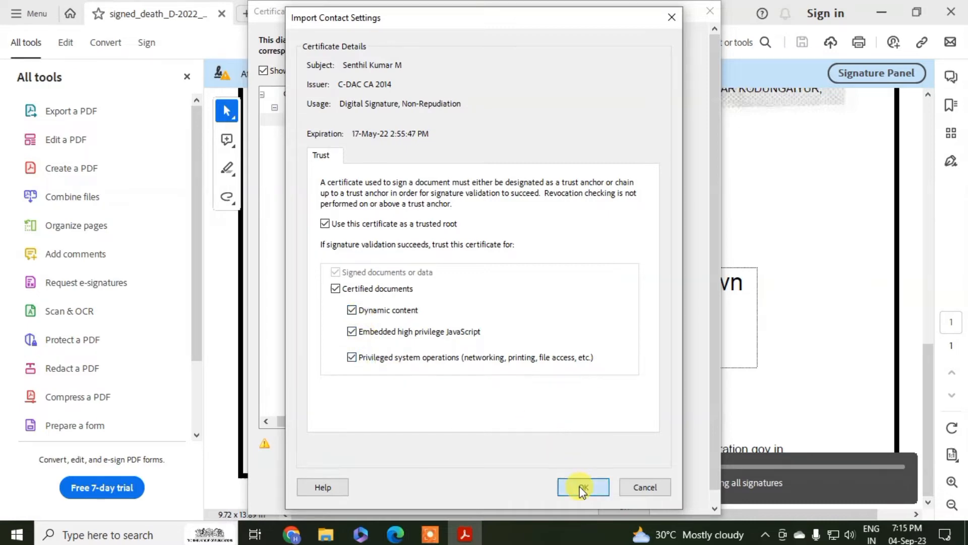
{"action": "left_click", "coordinate": [579, 486]}
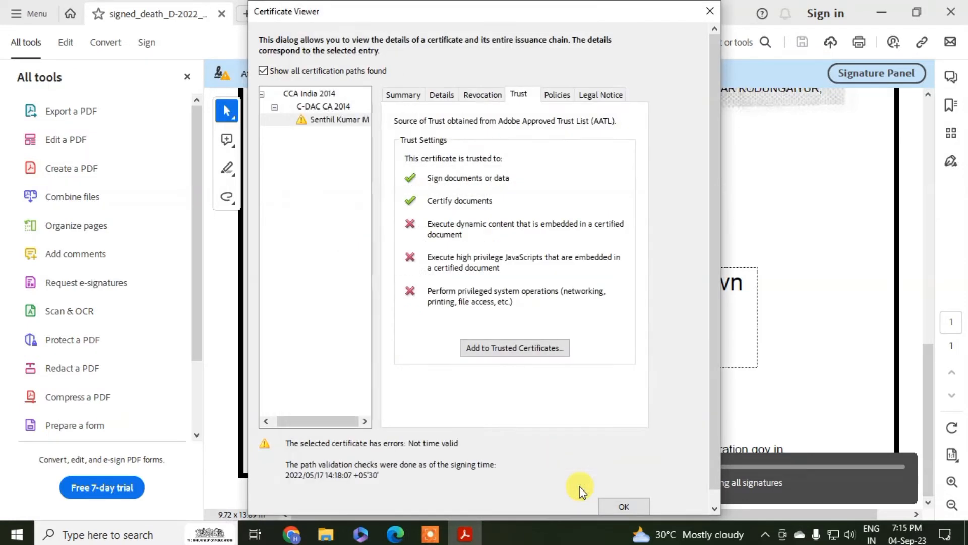
{"action": "left_click", "coordinate": [624, 506]}
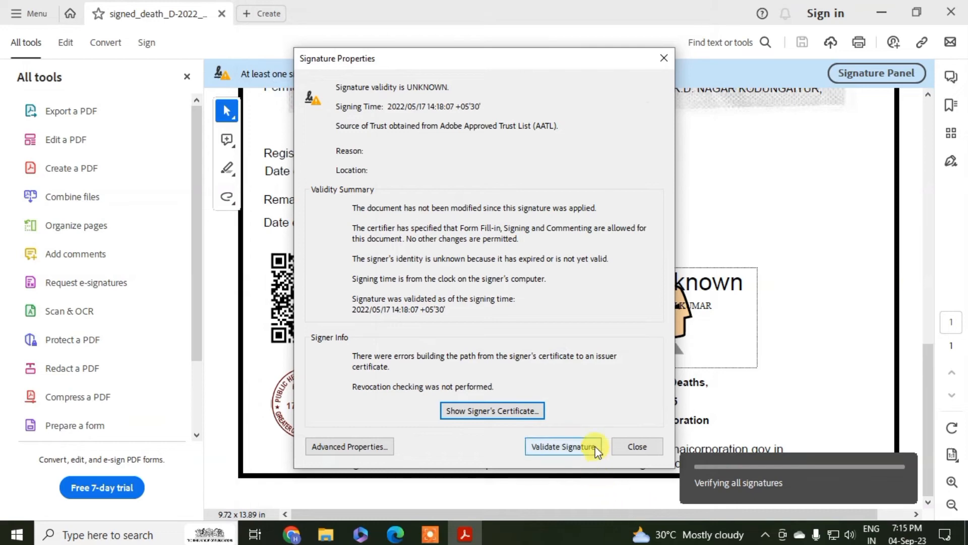
{"action": "left_click", "coordinate": [634, 446]}
- Revalidate the registrar's signature with the newly trusted certificate and close the validation status
{"action": "right_click", "coordinate": [660, 310]}
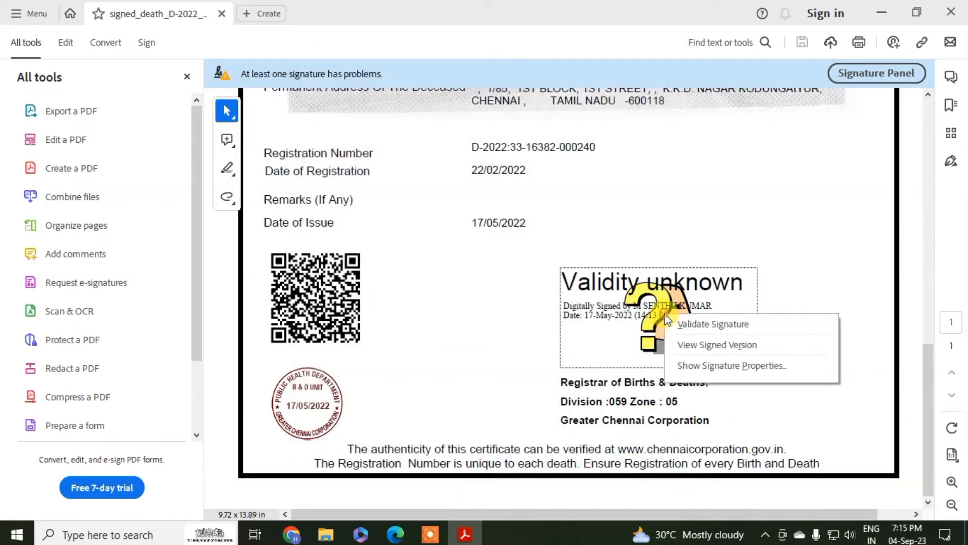
{"action": "left_click", "coordinate": [686, 325]}
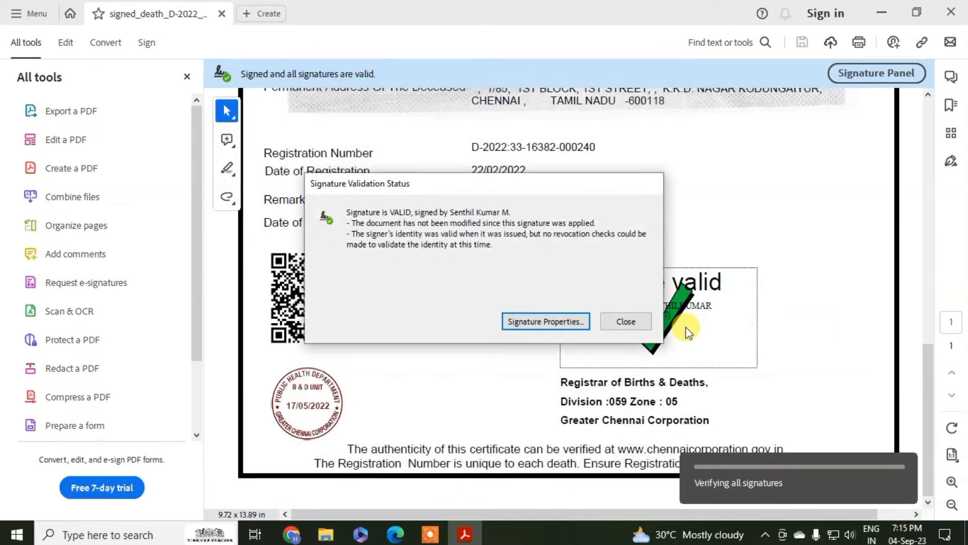
{"action": "left_click_drag", "start_coordinate": [570, 183], "coordinate": [394, 192]}
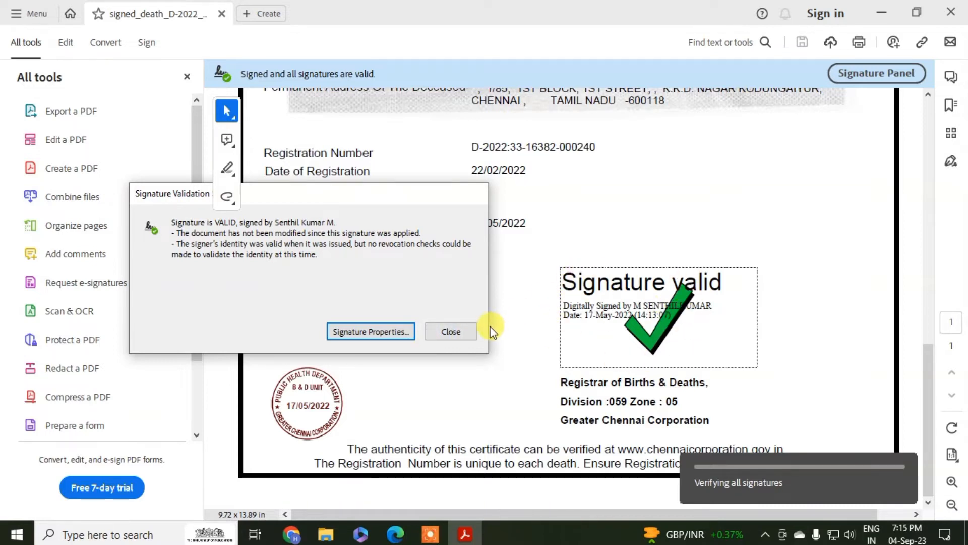
{"action": "left_click", "coordinate": [459, 331]}
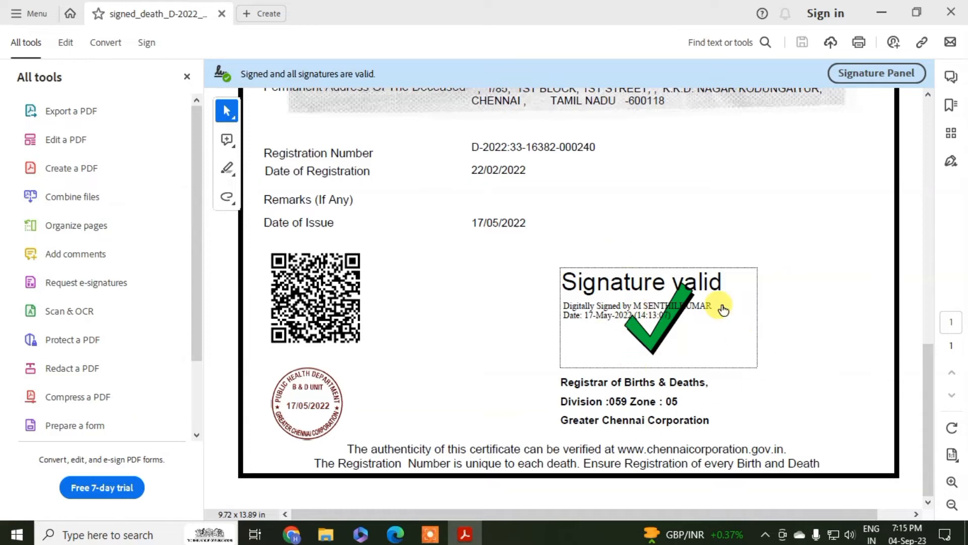
{"action": "left_click", "coordinate": [695, 316]}
{"action": "left_click", "coordinate": [631, 320]}
{"action": "right_click", "coordinate": [634, 321]}
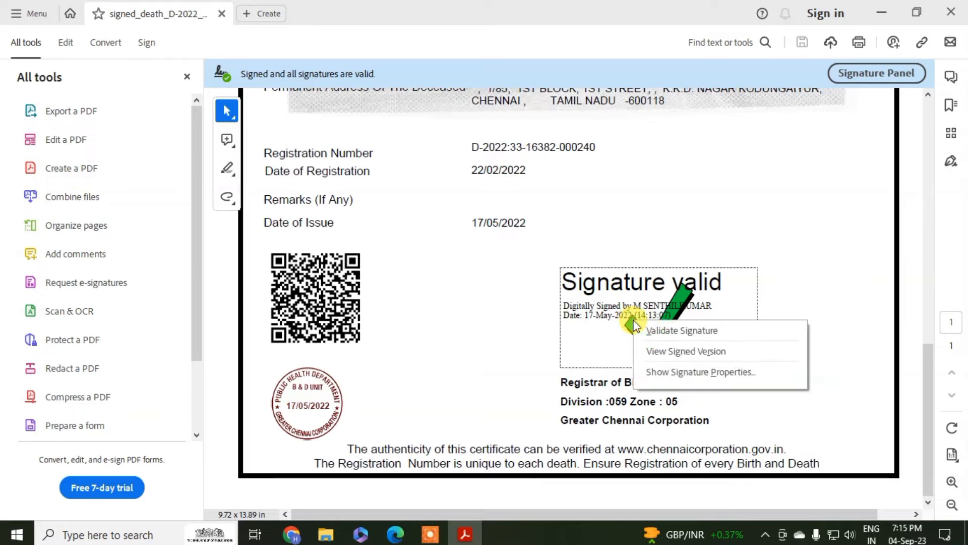
{"action": "left_click", "coordinate": [797, 192]}
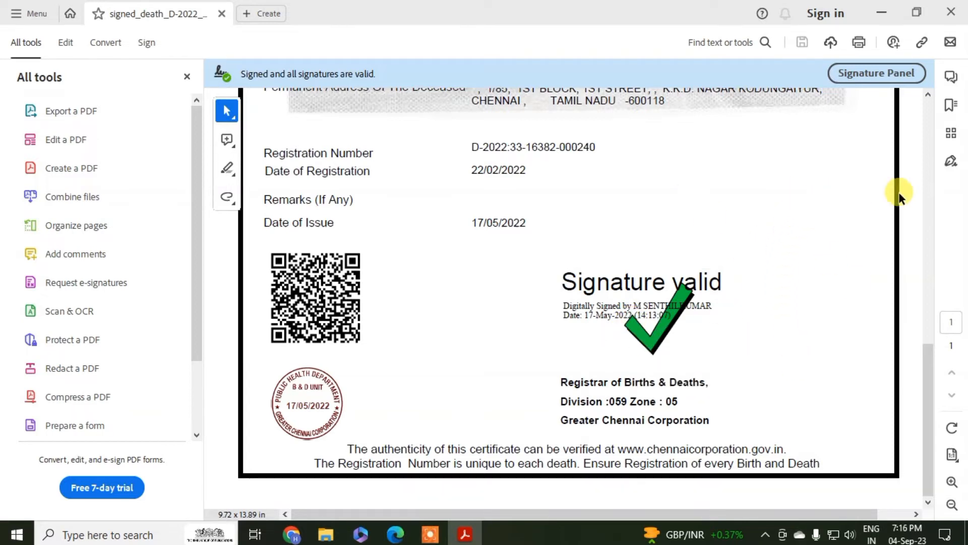
- Print the validated certificate with Microsoft Print to PDF and save it as "signed 1" in the validdation folder
{"action": "left_click", "coordinate": [860, 43]}
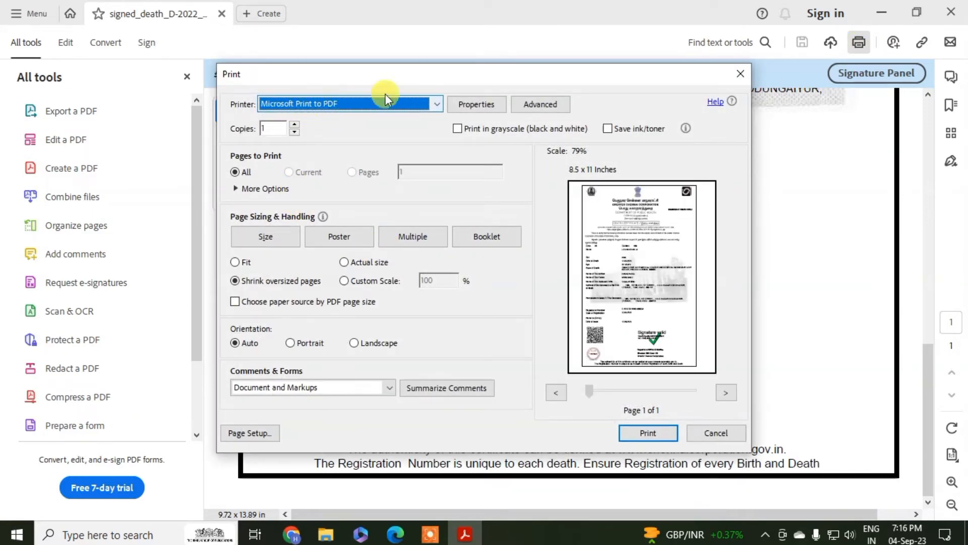
{"action": "left_click", "coordinate": [435, 104]}
{"action": "left_click", "coordinate": [336, 131]}
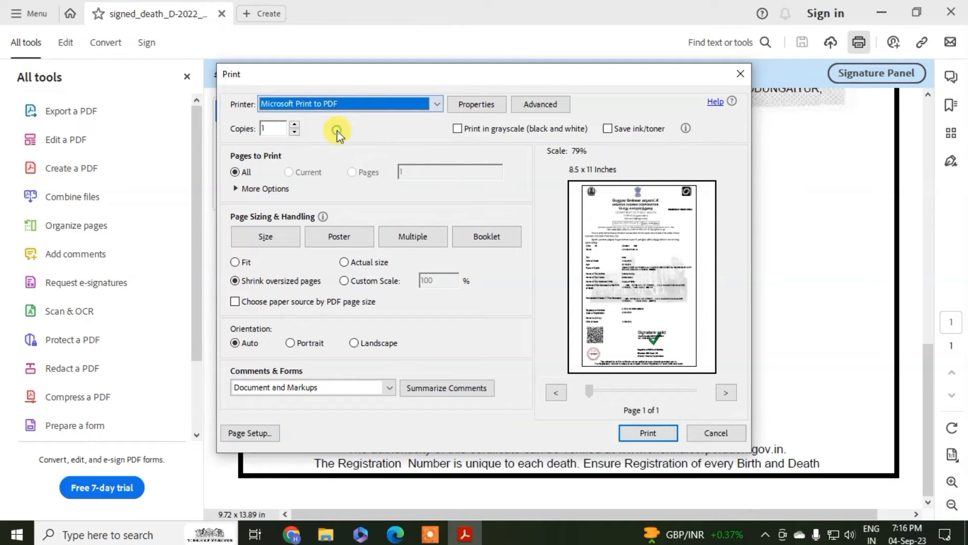
{"action": "left_click", "coordinate": [662, 435]}
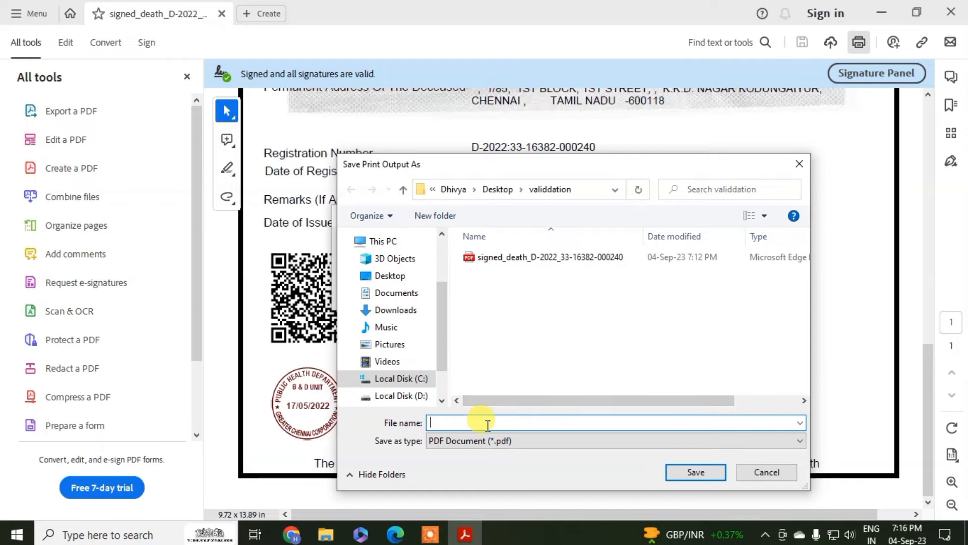
{"action": "type", "text": "si"}
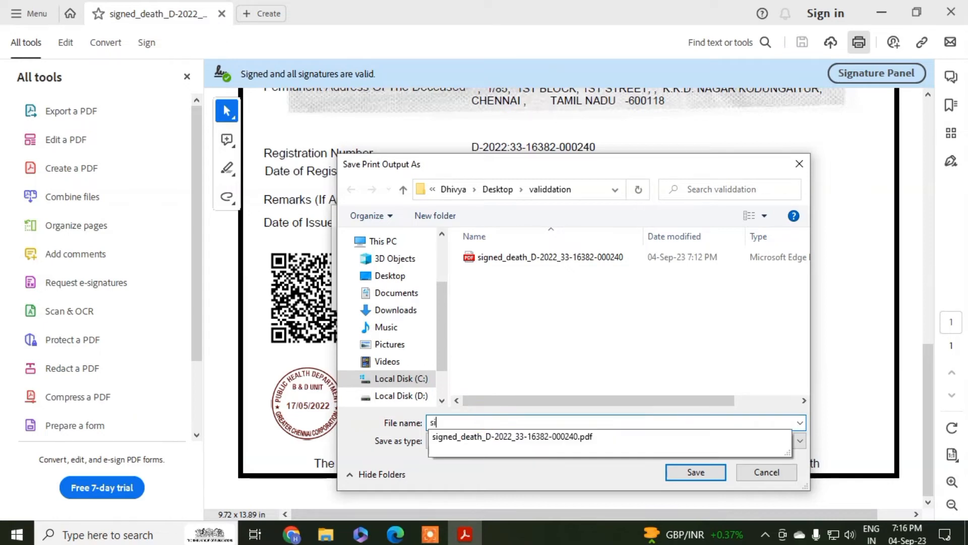
{"action": "type", "text": "gned 1"}
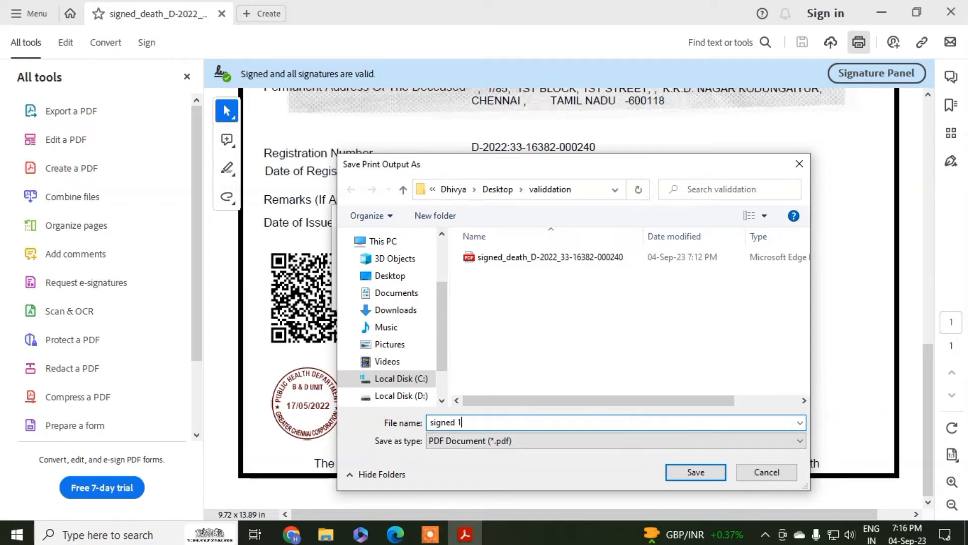
{"action": "left_click", "coordinate": [682, 473]}
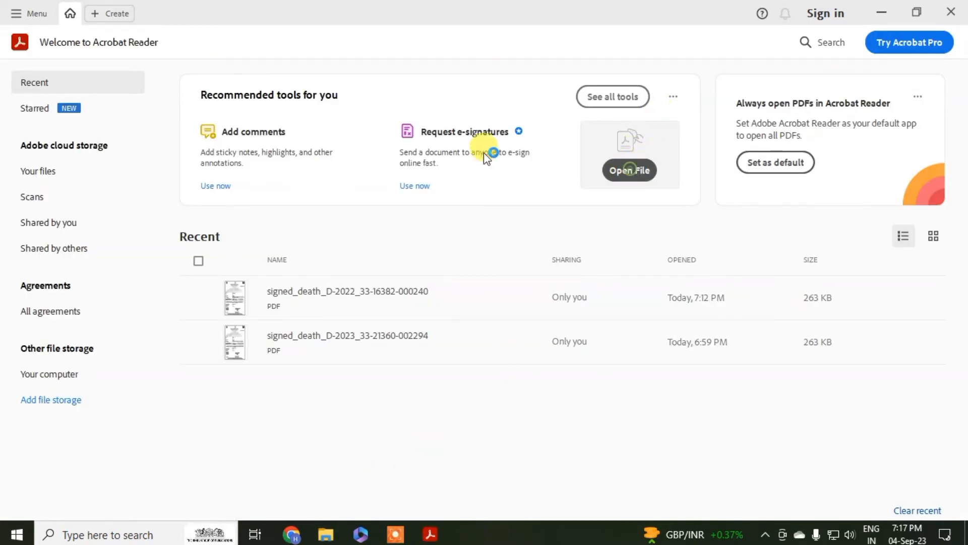
- Open val 2.pdf from the validdation folder and check the registrar's signature and its properties
{"action": "left_click", "coordinate": [193, 134]}
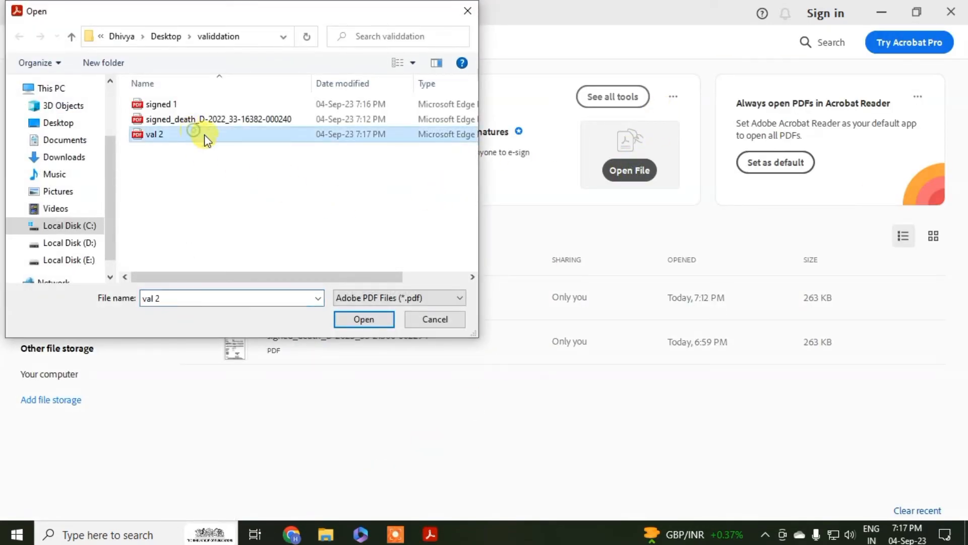
{"action": "left_click", "coordinate": [359, 321]}
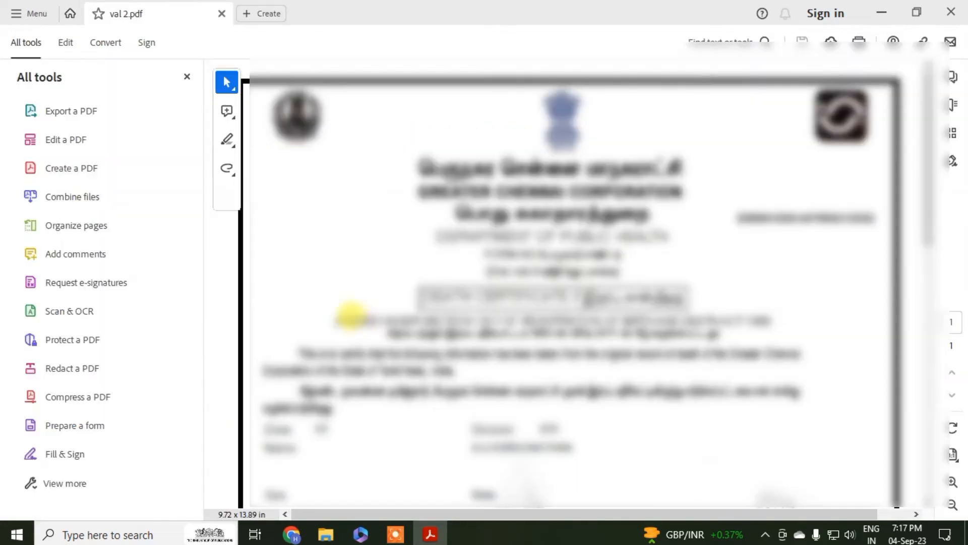
{"action": "scroll", "coordinate": [736, 265], "scroll_direction": "down", "scroll_amount": 5}
{"action": "scroll", "coordinate": [738, 272], "scroll_direction": "down", "scroll_amount": 4}
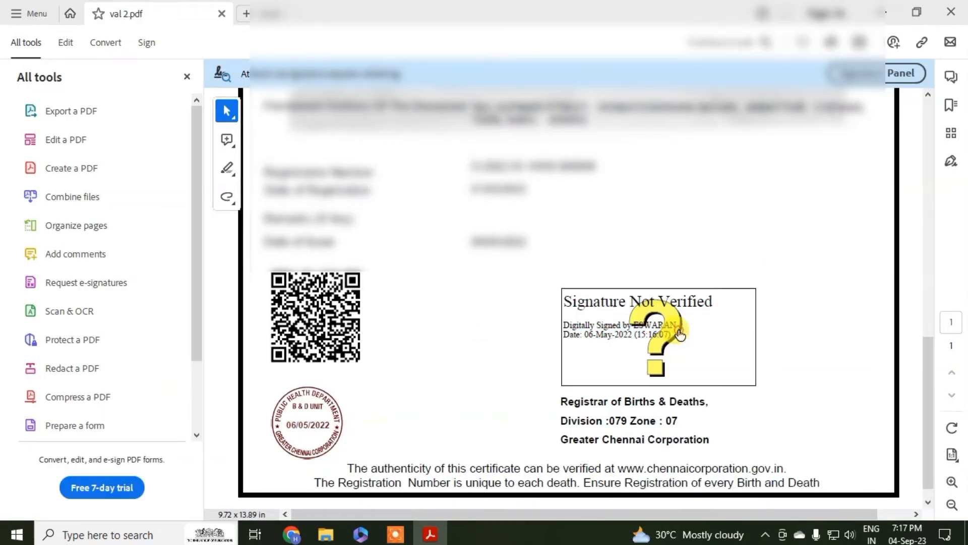
{"action": "left_click", "coordinate": [680, 334]}
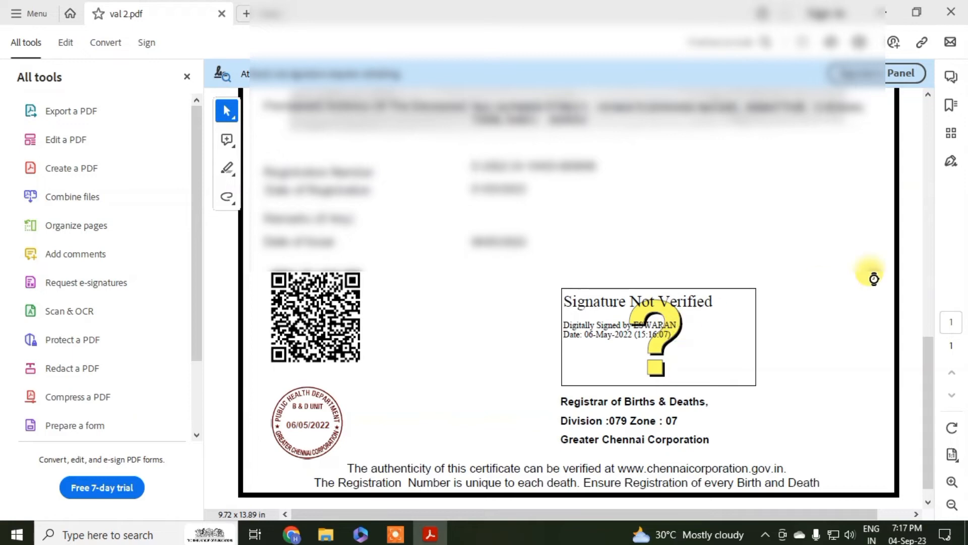
{"action": "left_click", "coordinate": [545, 321]}
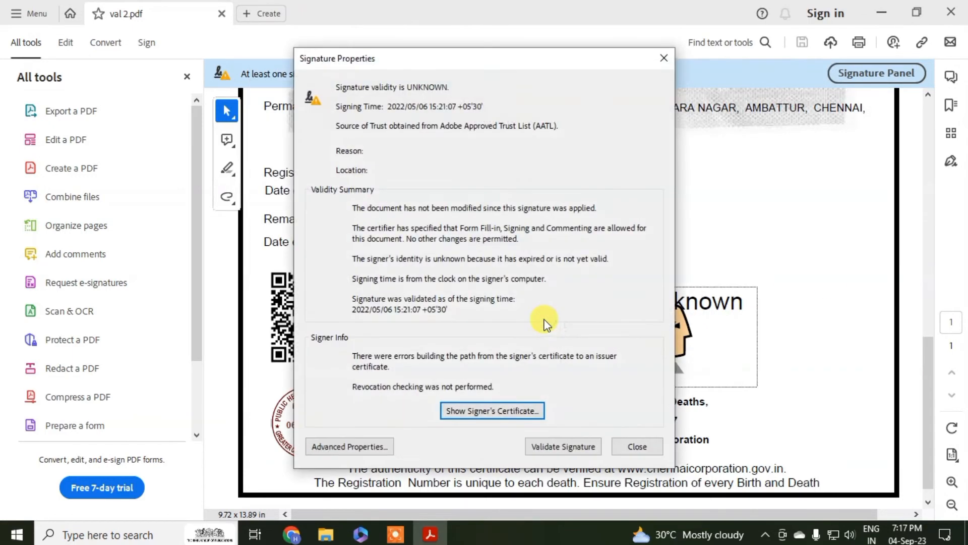
{"action": "left_click", "coordinate": [637, 446]}
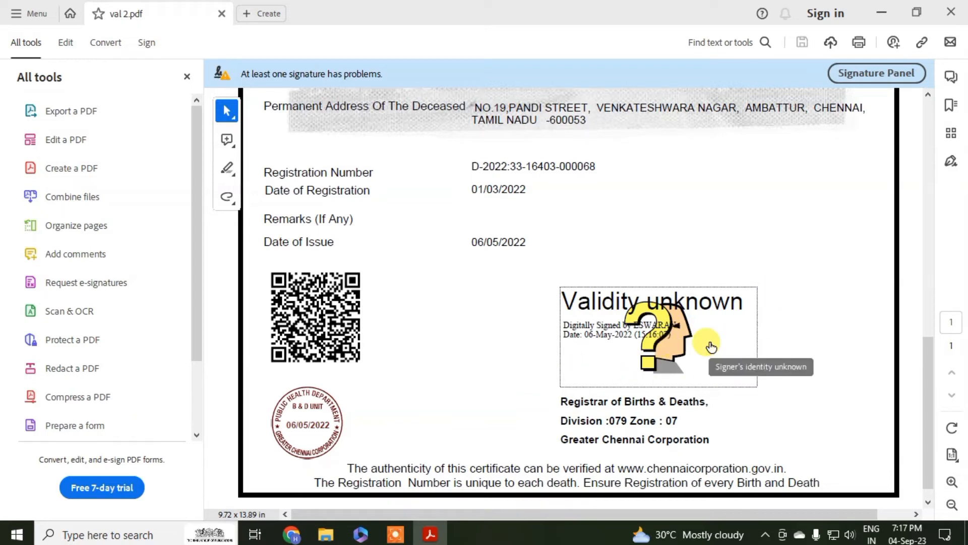
- Validate the registrar's signature in val 2.pdf and show the signer's certificate through the signature properties
{"action": "right_click", "coordinate": [673, 322]}
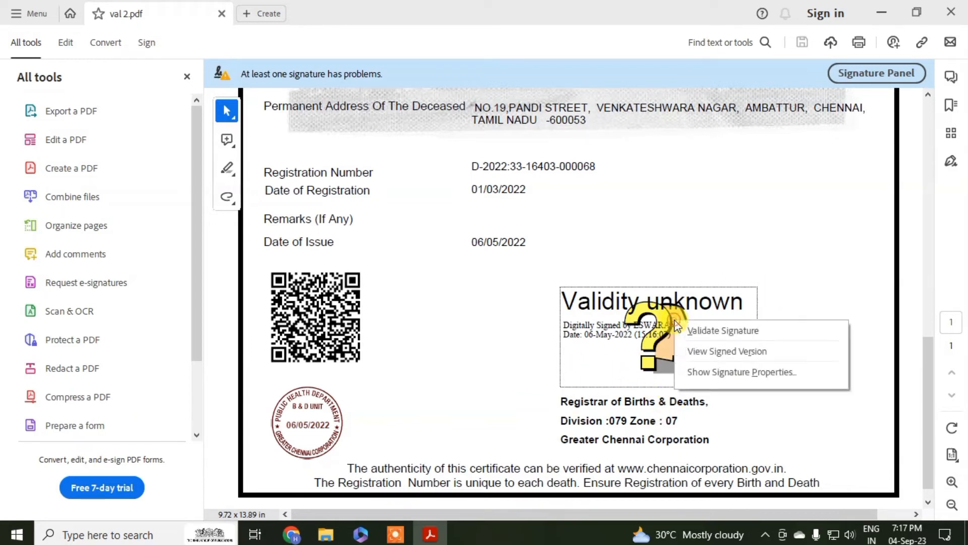
{"action": "left_click", "coordinate": [694, 333]}
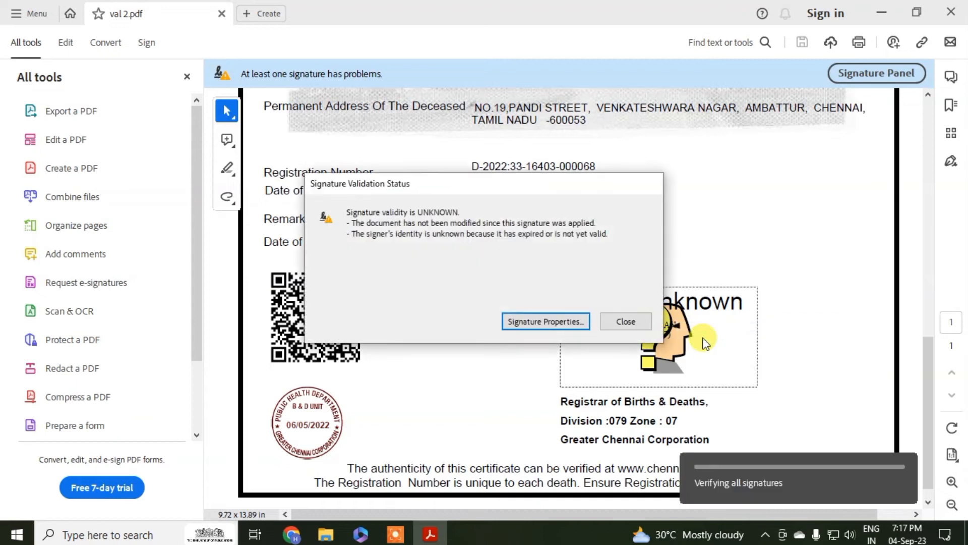
{"action": "left_click", "coordinate": [570, 319]}
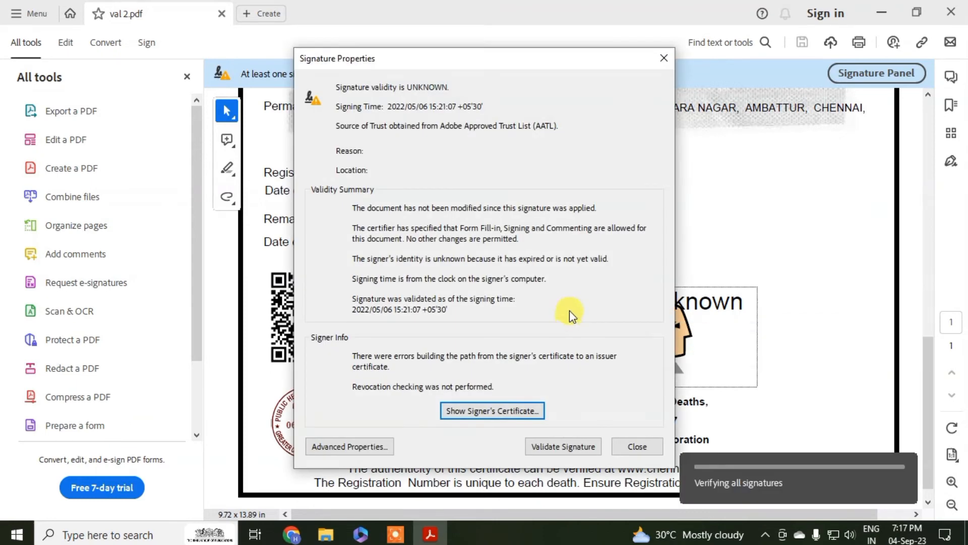
{"action": "left_click", "coordinate": [538, 412]}
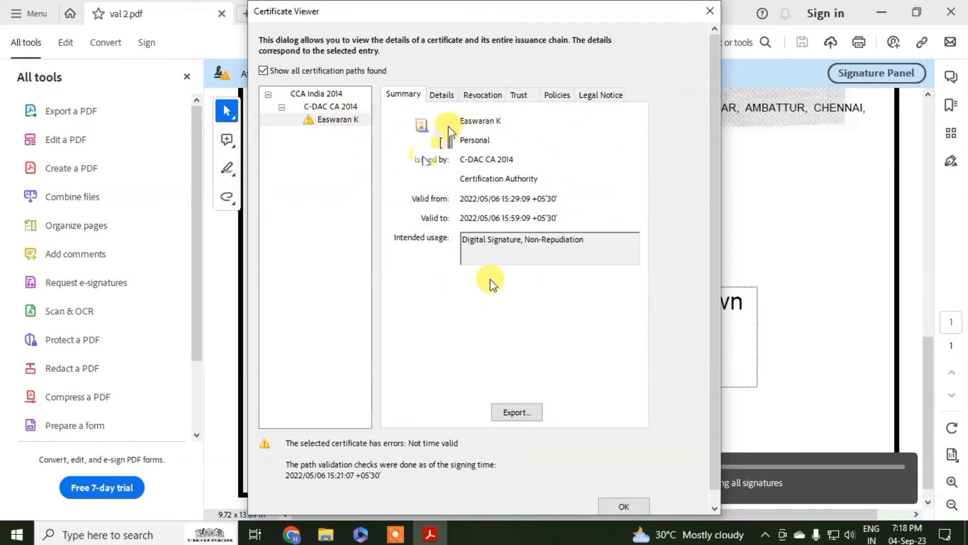
- Export the signer's certificate to an Acrobat FDF Data Exchange file, skipping the identity details in future and leaving the file unsigned
{"action": "left_click", "coordinate": [537, 411]}
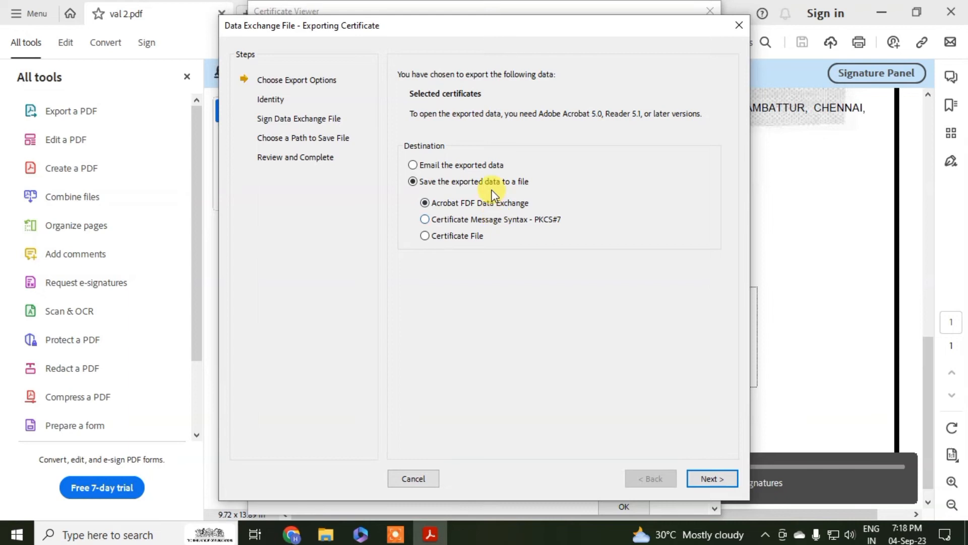
{"action": "left_click", "coordinate": [689, 477]}
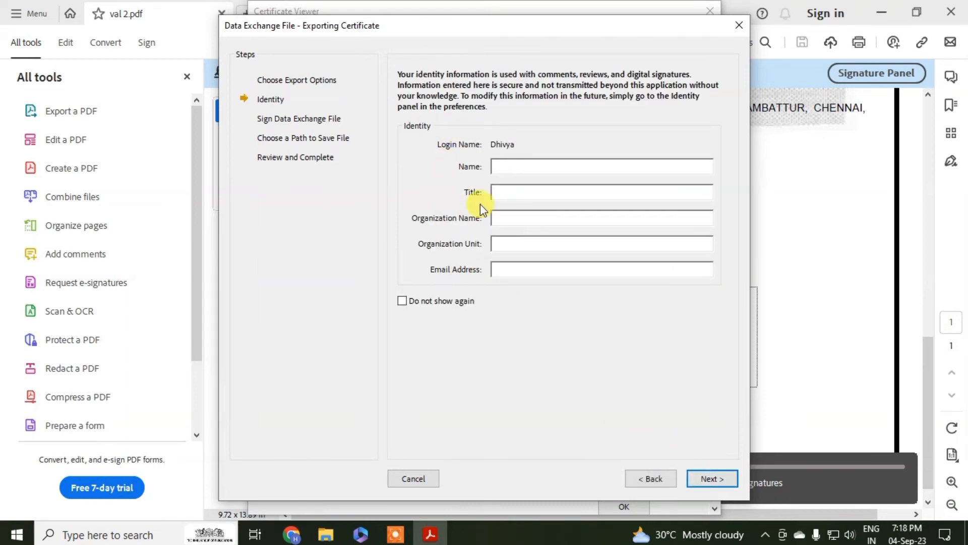
{"action": "left_click", "coordinate": [446, 300]}
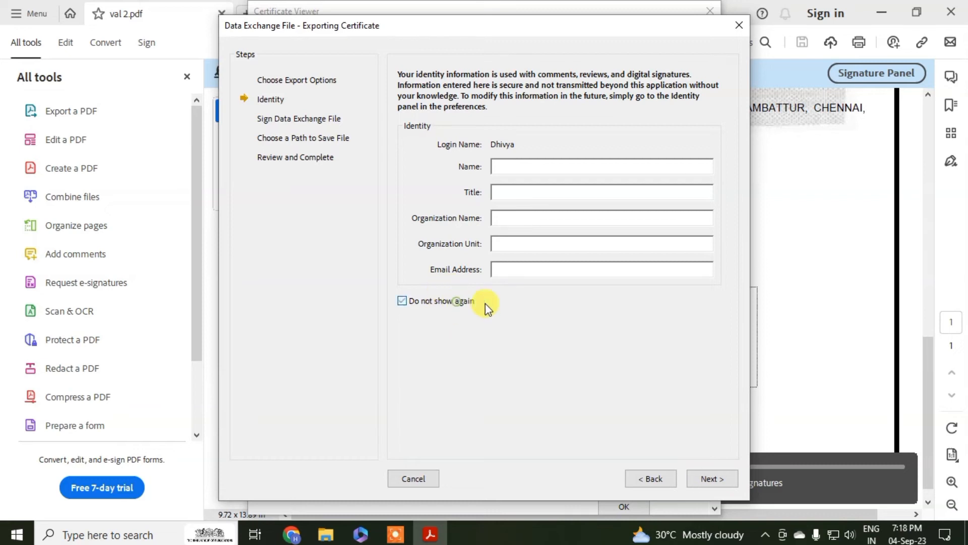
{"action": "left_click", "coordinate": [693, 477]}
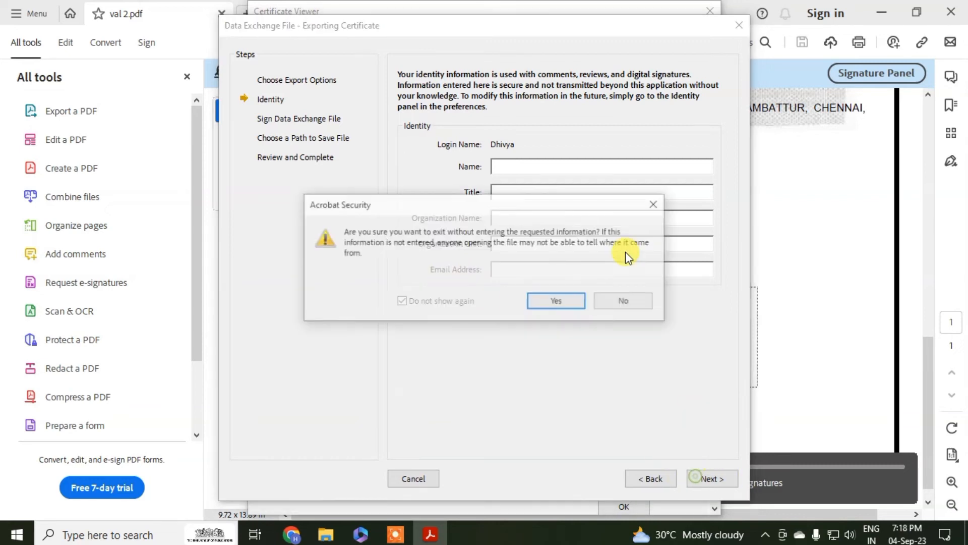
{"action": "left_click", "coordinate": [555, 301]}
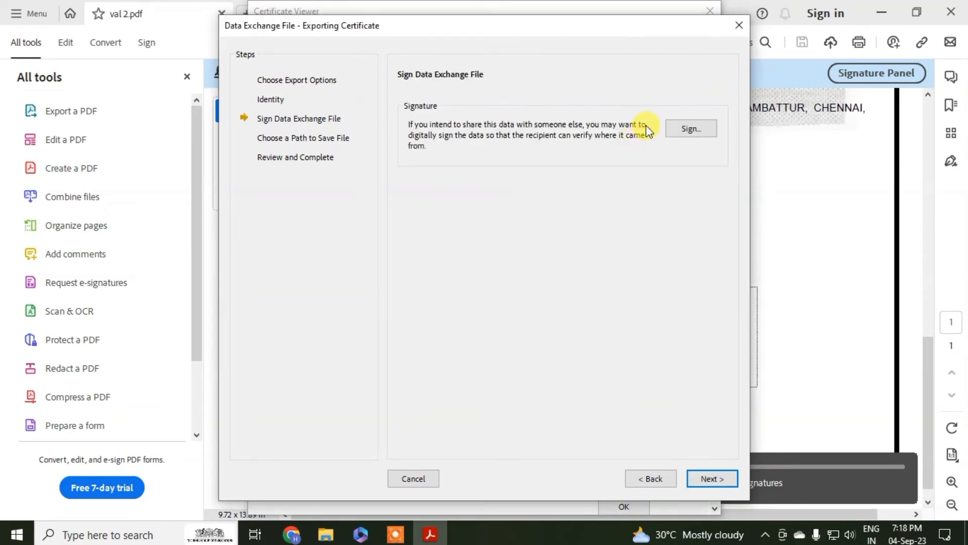
{"action": "left_click", "coordinate": [723, 478]}
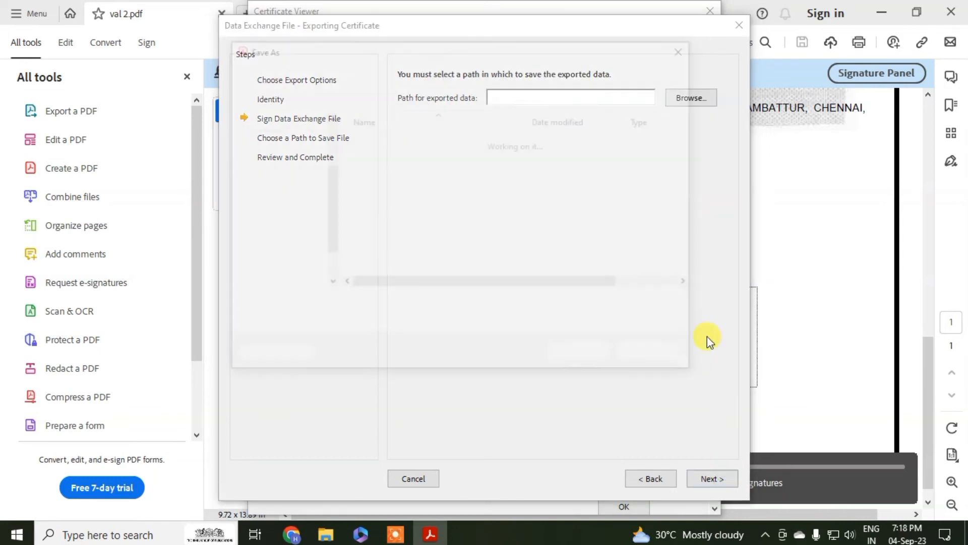
- Save the exported certificate as CertExchange in the validdation folder on the Desktop, finish the export and close the certificate viewer
{"action": "left_click", "coordinate": [705, 97]}
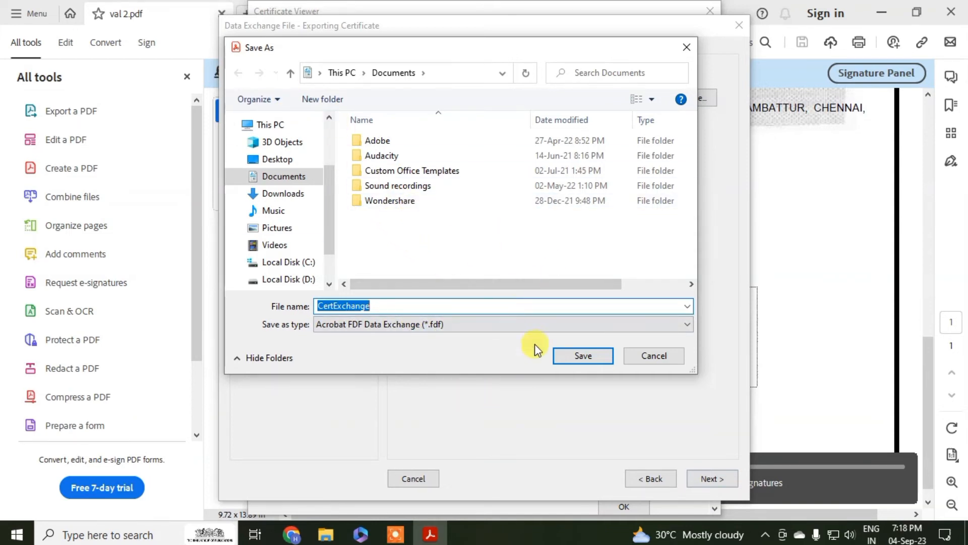
{"action": "scroll", "coordinate": [294, 235], "scroll_direction": "down", "scroll_amount": 2}
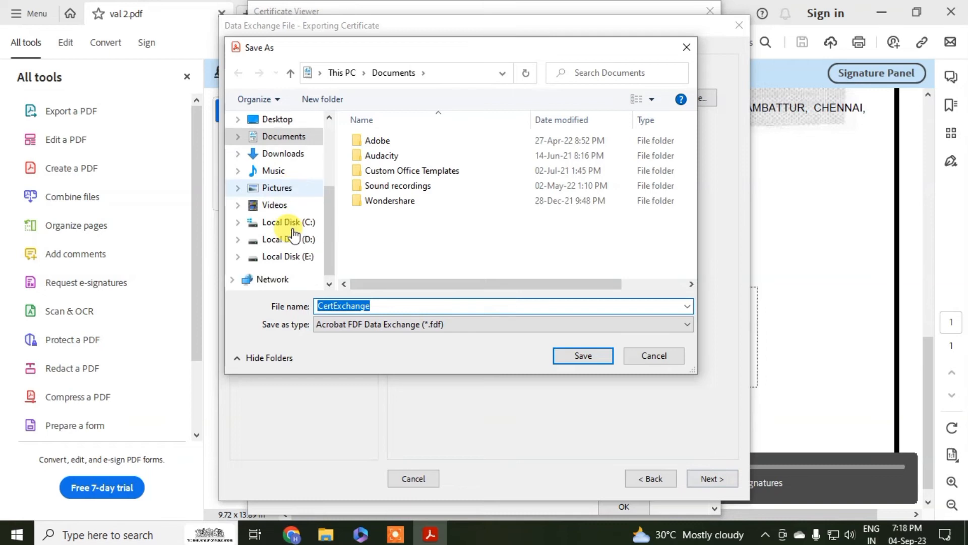
{"action": "scroll", "coordinate": [294, 235], "scroll_direction": "up", "scroll_amount": 3}
{"action": "left_click", "coordinate": [277, 176]}
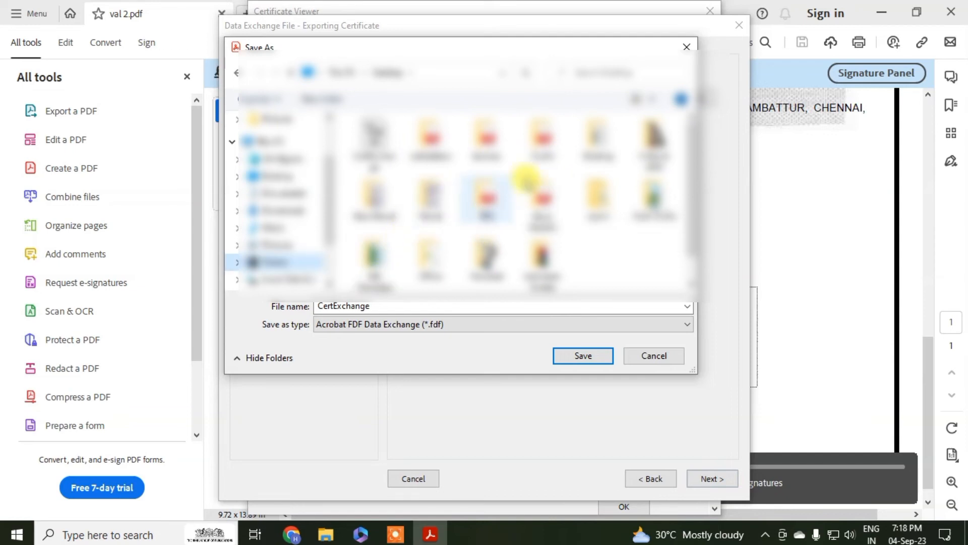
{"action": "scroll", "coordinate": [625, 164], "scroll_direction": "down", "scroll_amount": 1}
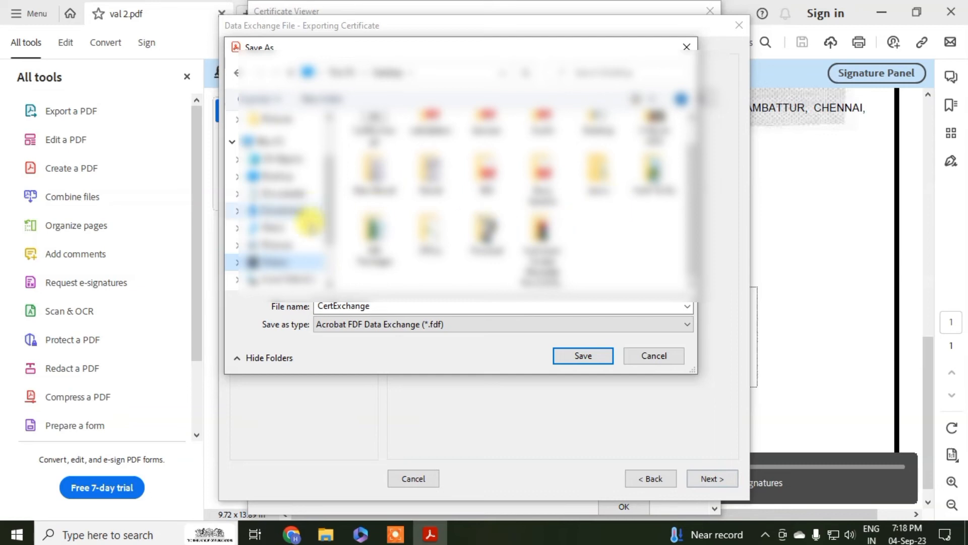
{"action": "left_click", "coordinate": [277, 177]}
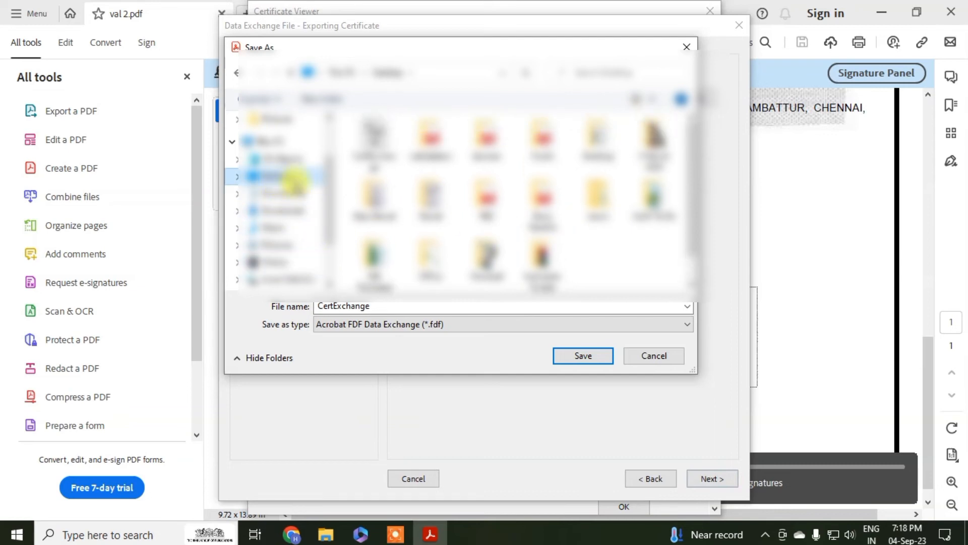
{"action": "left_click", "coordinate": [430, 135]}
{"action": "double_click", "coordinate": [431, 135]}
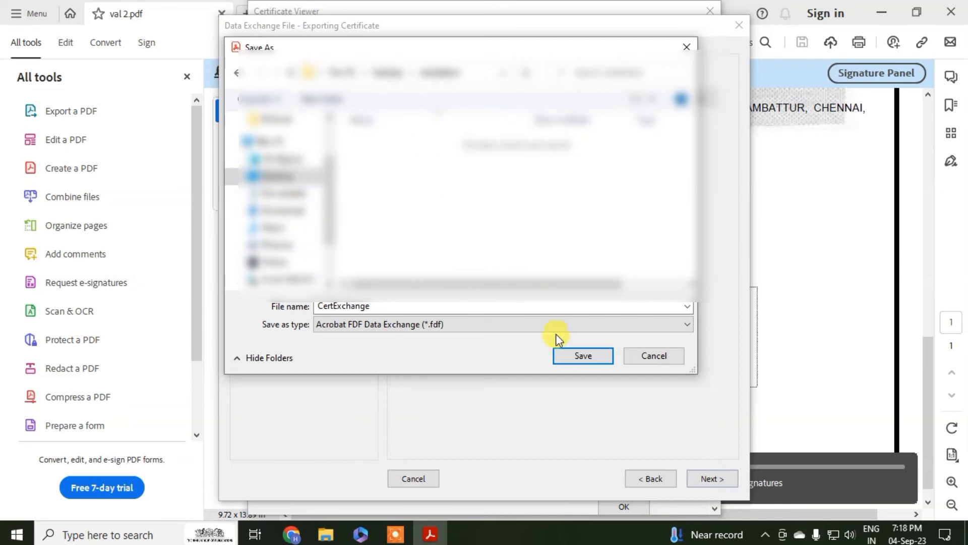
{"action": "left_click", "coordinate": [574, 356]}
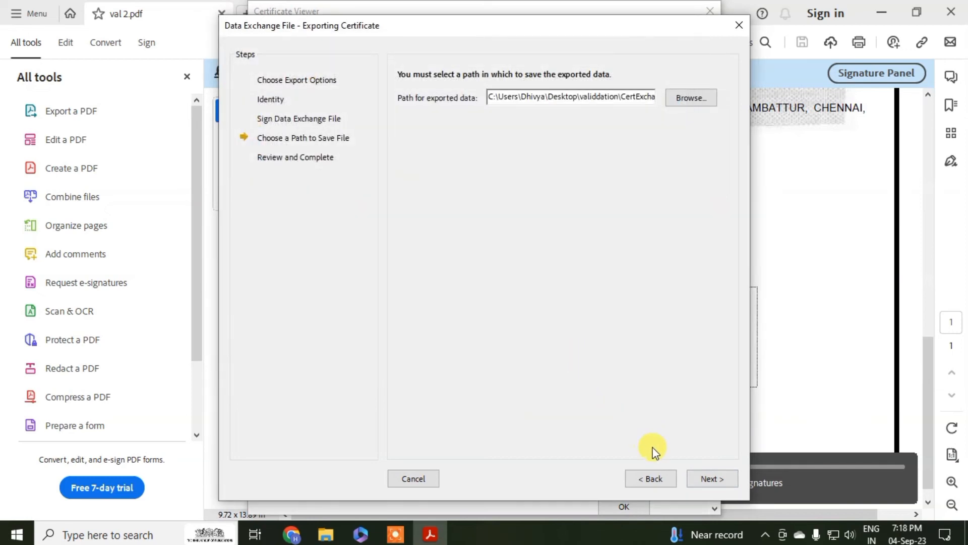
{"action": "left_click", "coordinate": [705, 479]}
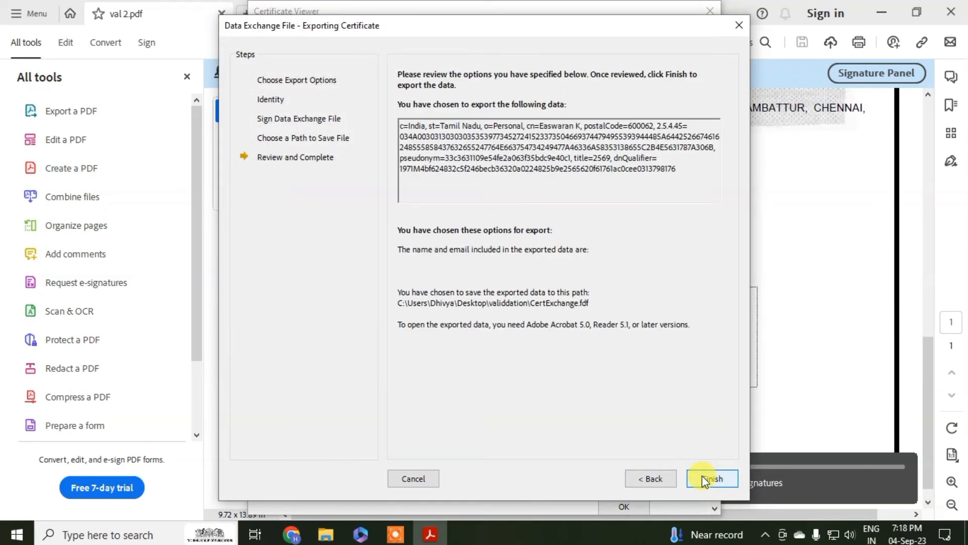
{"action": "left_click", "coordinate": [702, 475]}
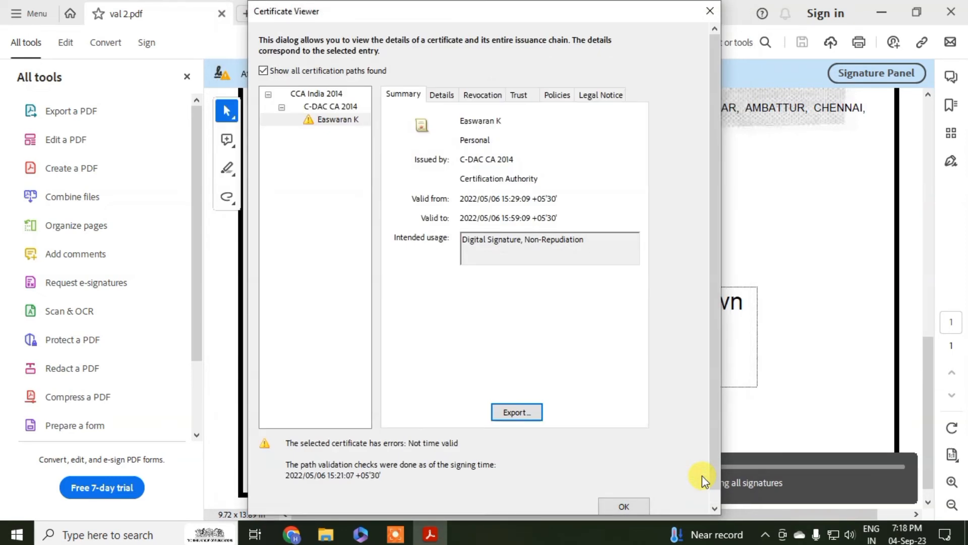
{"action": "left_click", "coordinate": [630, 504]}
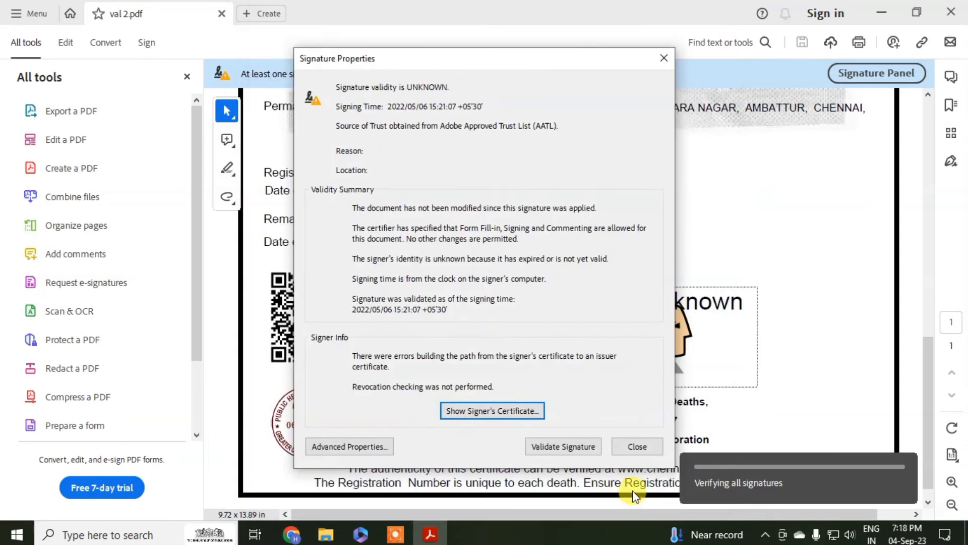
- Validate the signature from its properties and review the signer certificate's trust settings and summary
{"action": "left_click", "coordinate": [592, 448]}
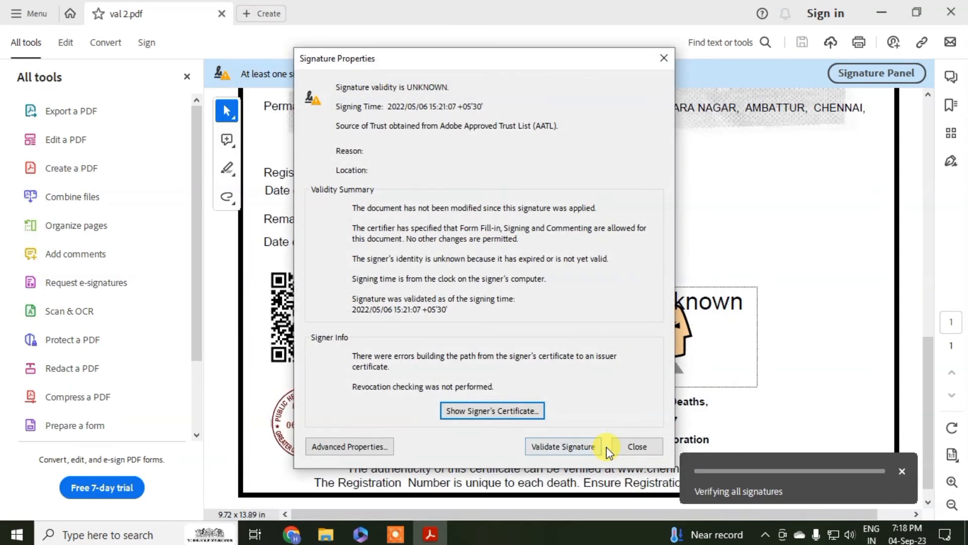
{"action": "left_click", "coordinate": [517, 415]}
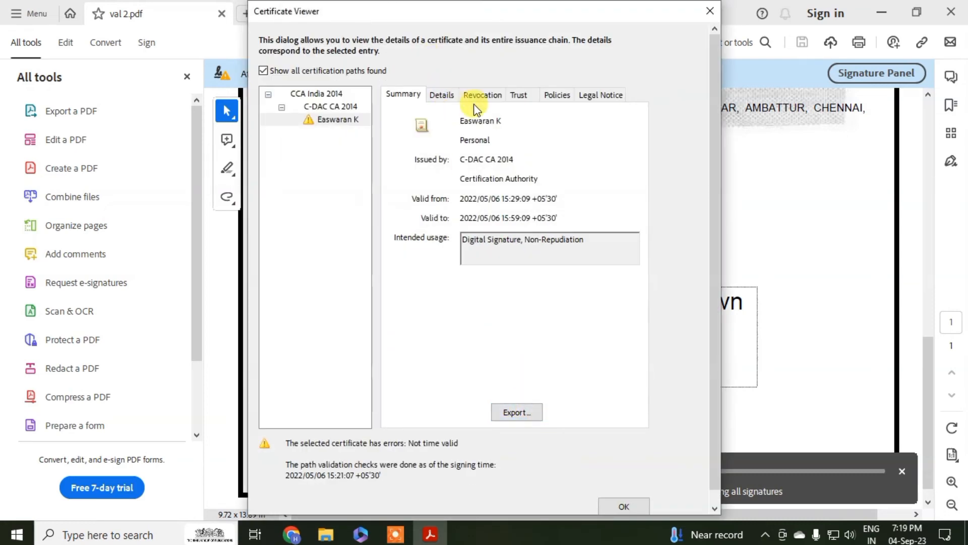
{"action": "left_click", "coordinate": [515, 93]}
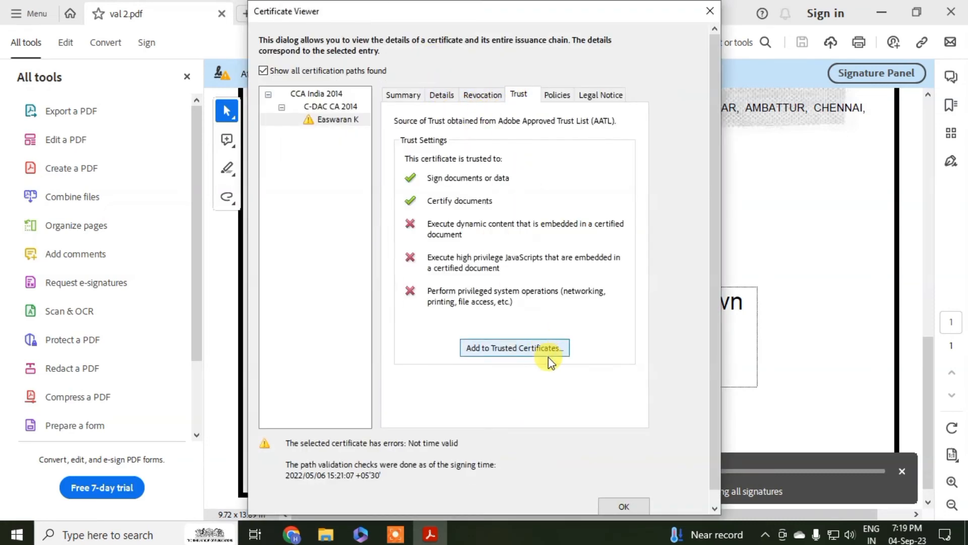
{"action": "left_click", "coordinate": [405, 96]}
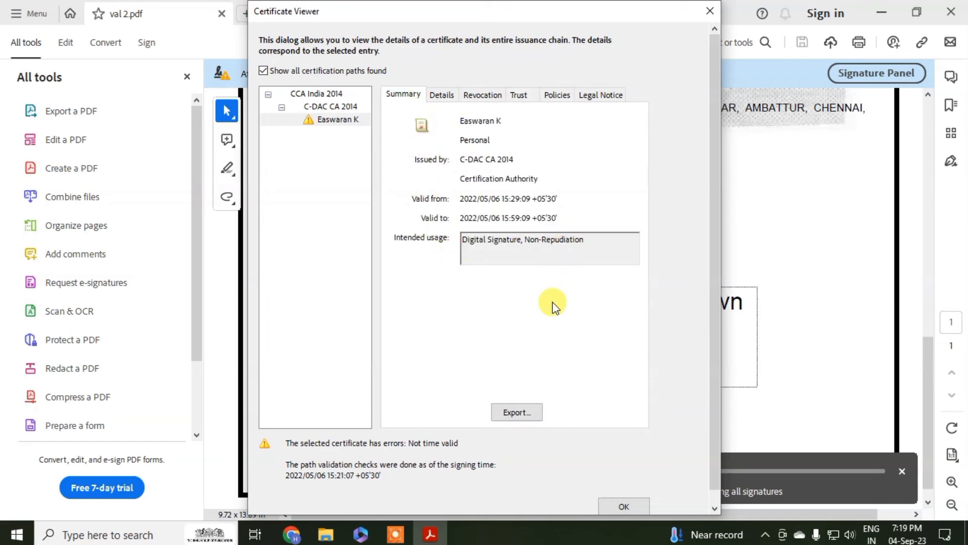
{"action": "left_click", "coordinate": [623, 506]}
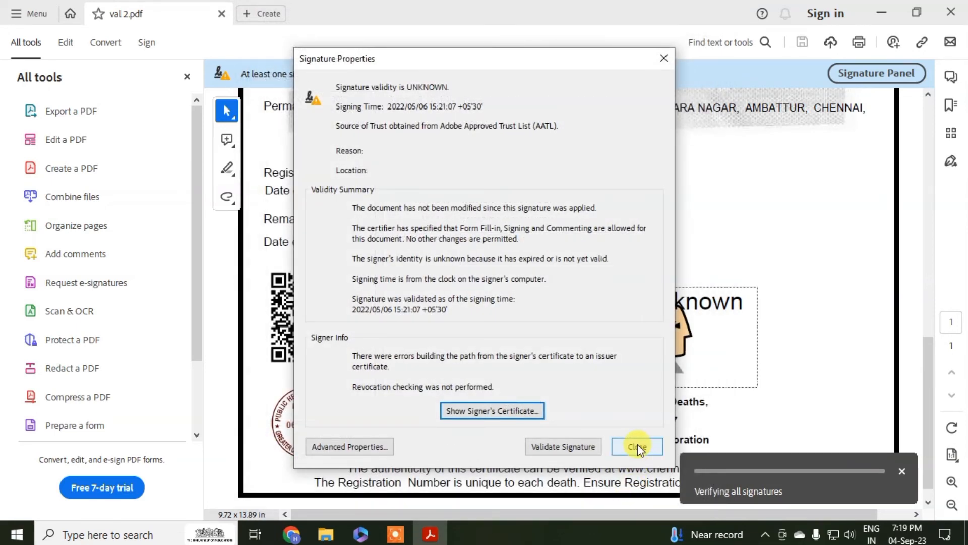
- Revalidate the registrar's signature in val 2.pdf and close the properties and validation status
{"action": "left_click", "coordinate": [576, 451]}
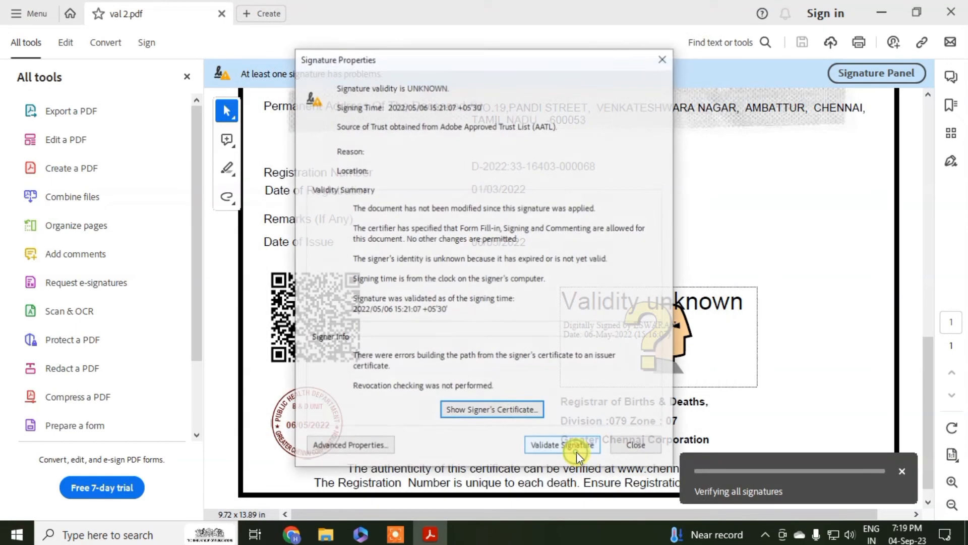
{"action": "left_click", "coordinate": [627, 444]}
{"action": "left_click", "coordinate": [694, 320]}
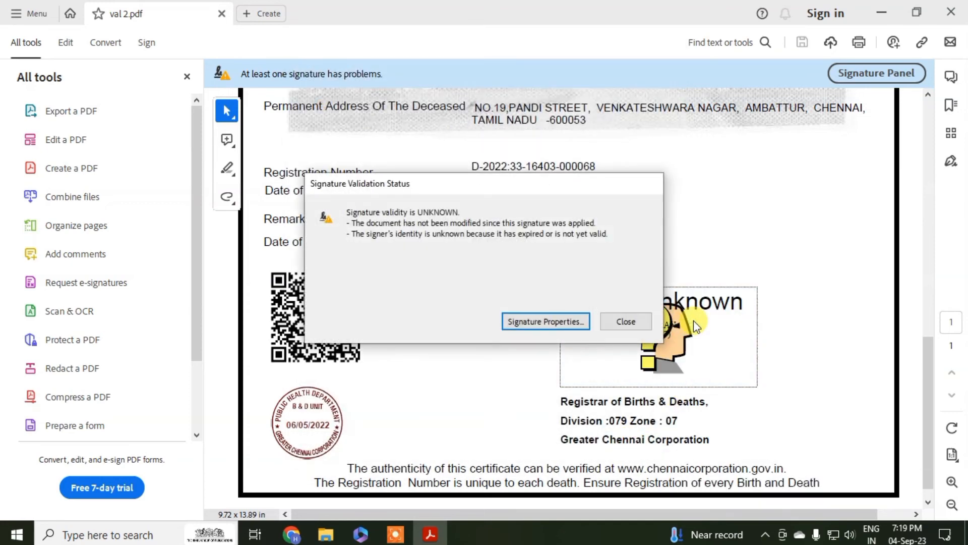
{"action": "left_click", "coordinate": [626, 321]}
- Open CertExchange from the validdation folder and examine the contact's trust settings and certificate details without importing it
{"action": "key", "text": "alt+Tab"}
{"action": "left_click", "coordinate": [559, 246]}
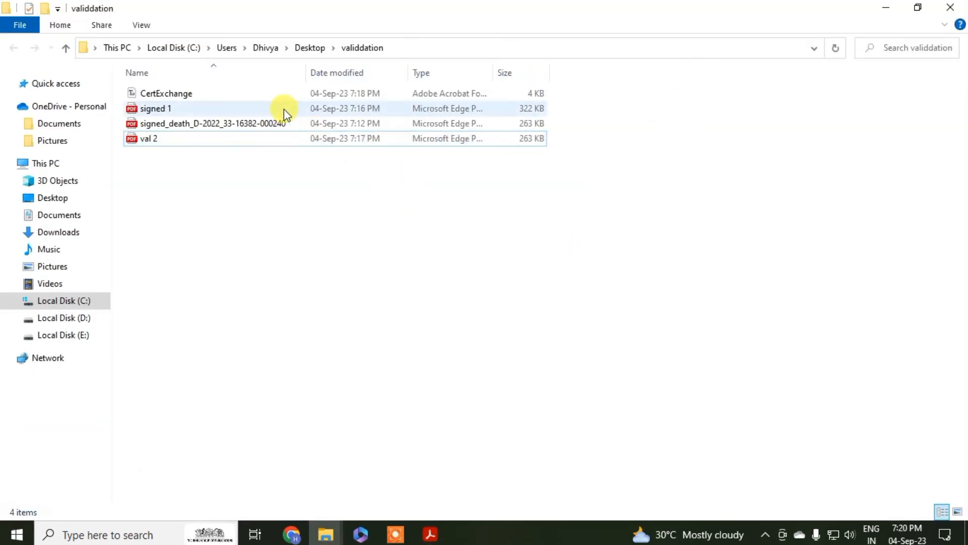
{"action": "double_click", "coordinate": [283, 95]}
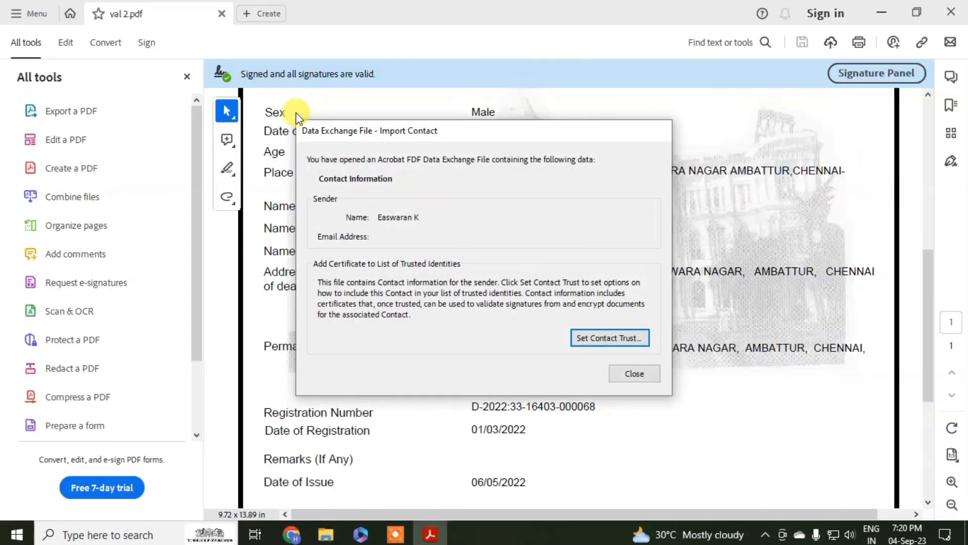
{"action": "left_click", "coordinate": [624, 337]}
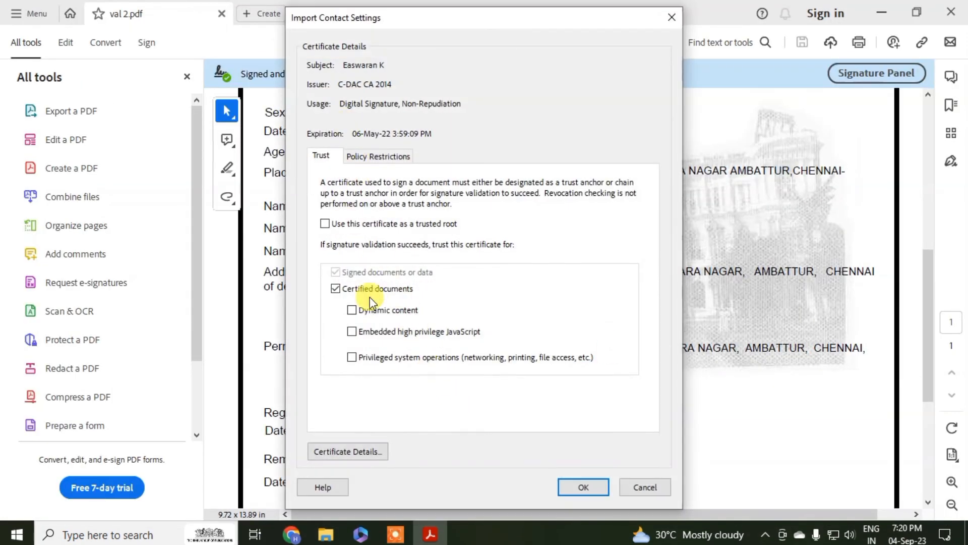
{"action": "left_click", "coordinate": [372, 451]}
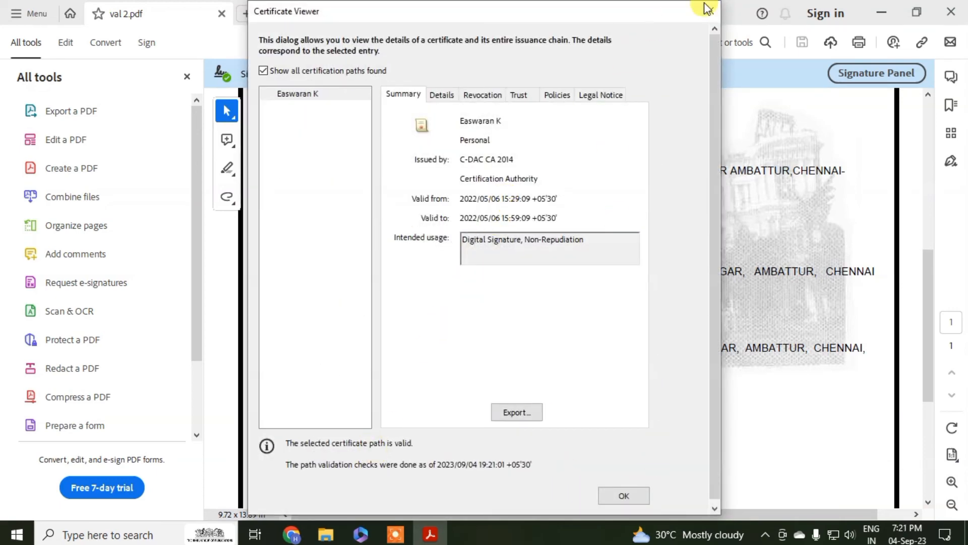
{"action": "left_click", "coordinate": [708, 9]}
{"action": "left_click", "coordinate": [646, 492]}
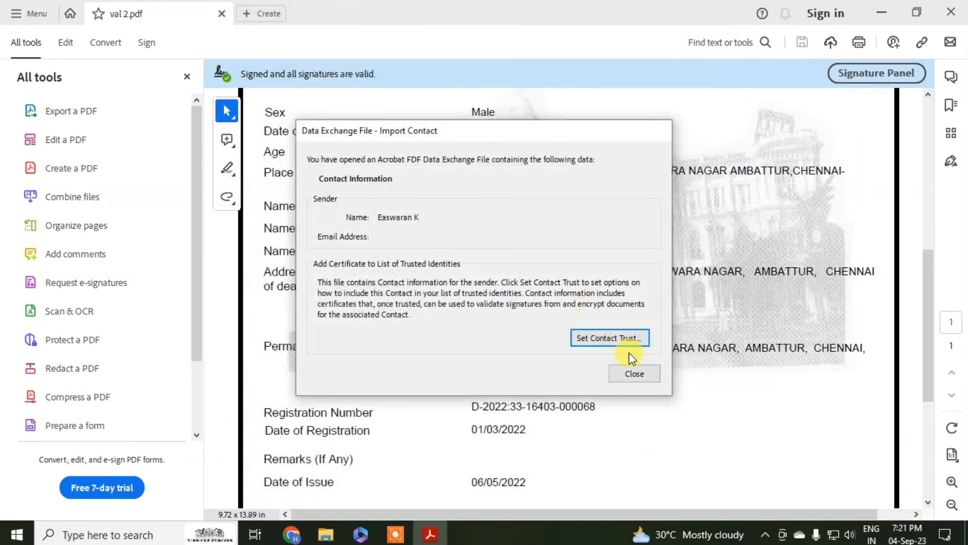
{"action": "left_click", "coordinate": [635, 373]}
- Check the registrar's signature mark at the end of val 2.pdf and minimize the document window
{"action": "scroll", "coordinate": [703, 255], "scroll_direction": "down", "scroll_amount": 5}
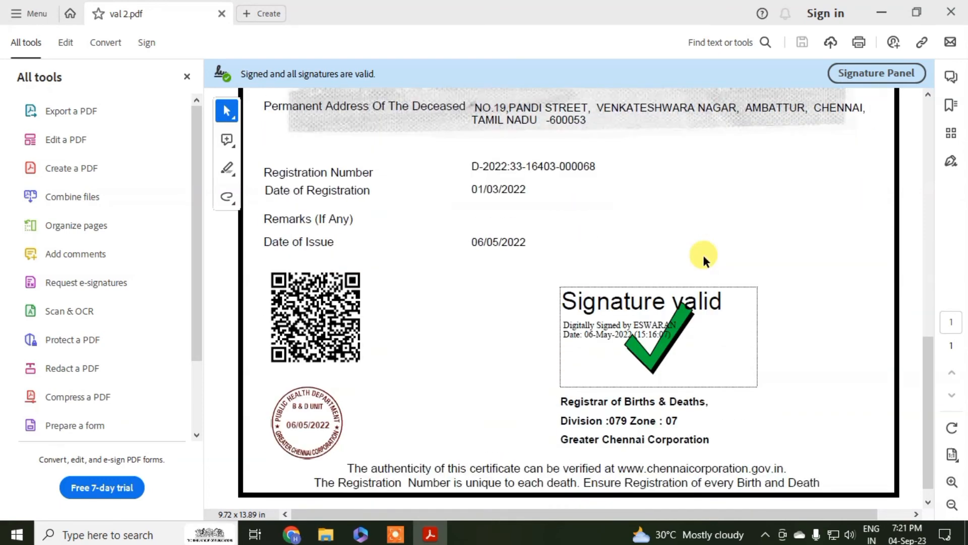
{"action": "scroll", "coordinate": [703, 255], "scroll_direction": "down", "scroll_amount": 1}
{"action": "left_click", "coordinate": [882, 13]}
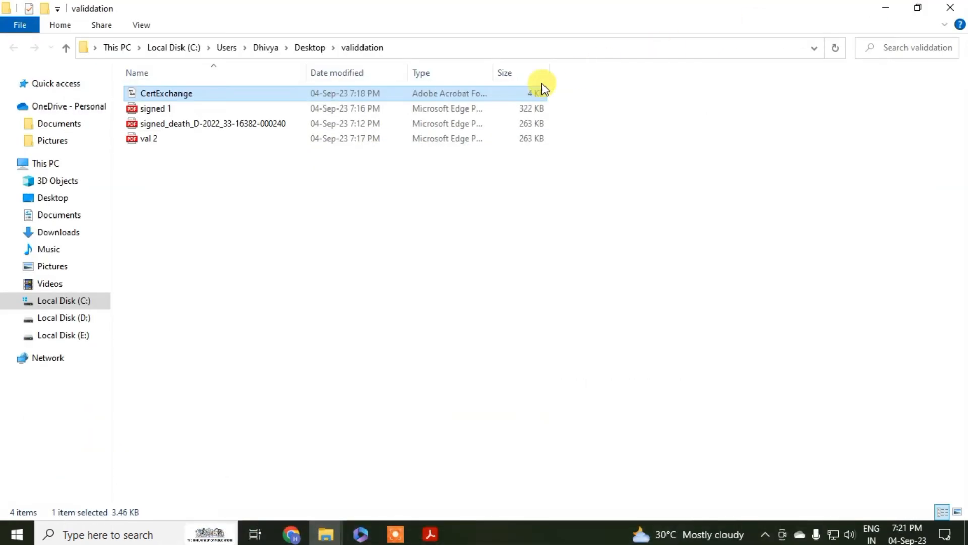
- Reopen CertExchange and import the contact, trusting it for dynamic content, embedded high privilege JavaScript and privileged system operations
{"action": "double_click", "coordinate": [233, 96]}
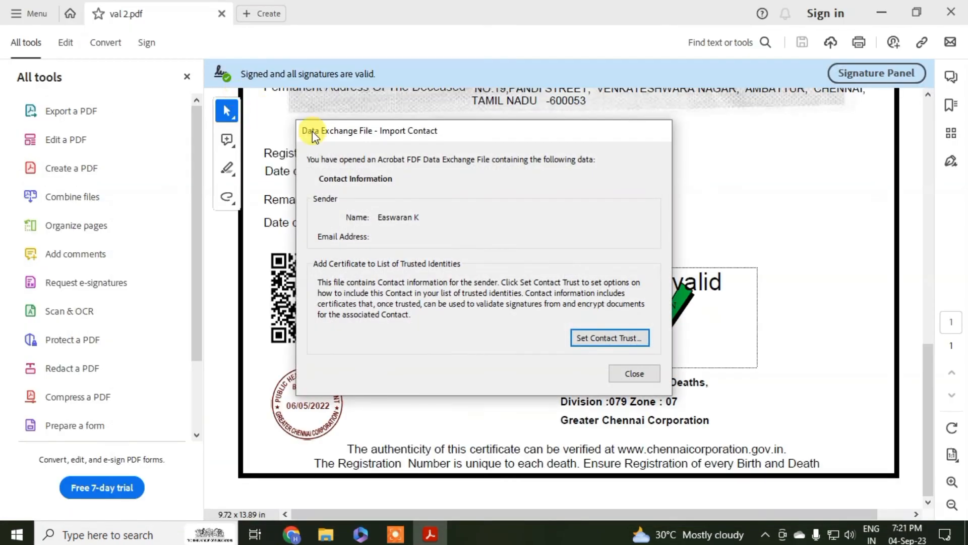
{"action": "left_click", "coordinate": [605, 338]}
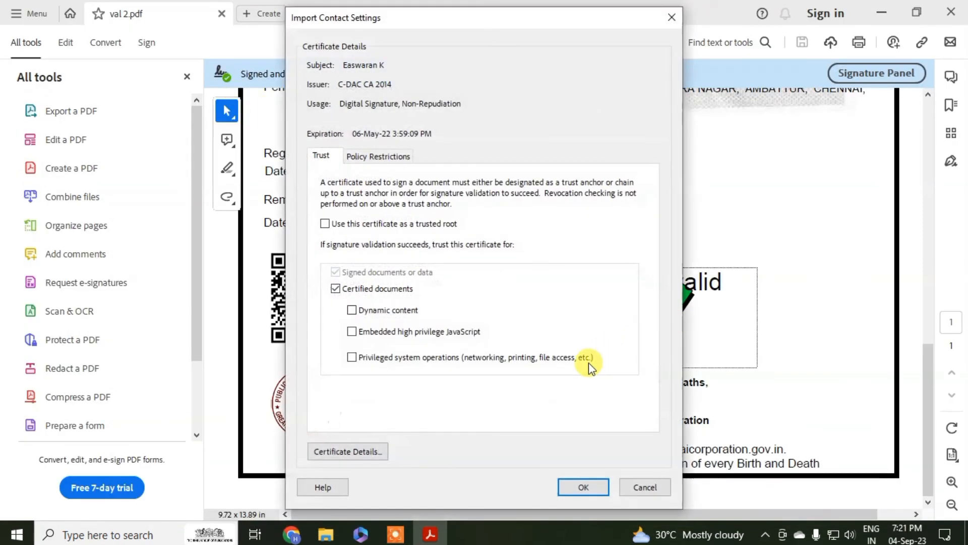
{"action": "left_click", "coordinate": [352, 310]}
{"action": "left_click", "coordinate": [352, 331]}
{"action": "left_click", "coordinate": [352, 357]}
{"action": "left_click", "coordinate": [583, 486]}
{"action": "left_click", "coordinate": [552, 322]}
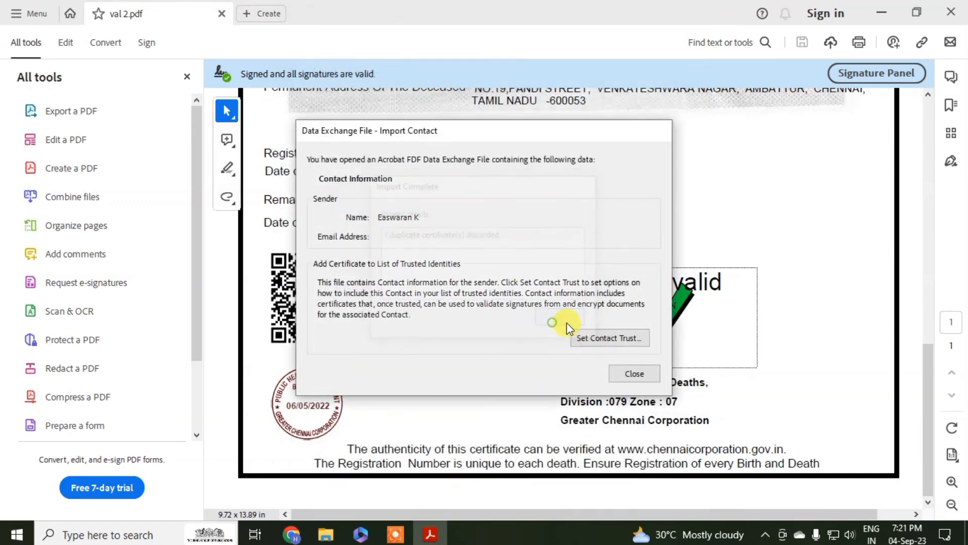
{"action": "left_click", "coordinate": [633, 374]}
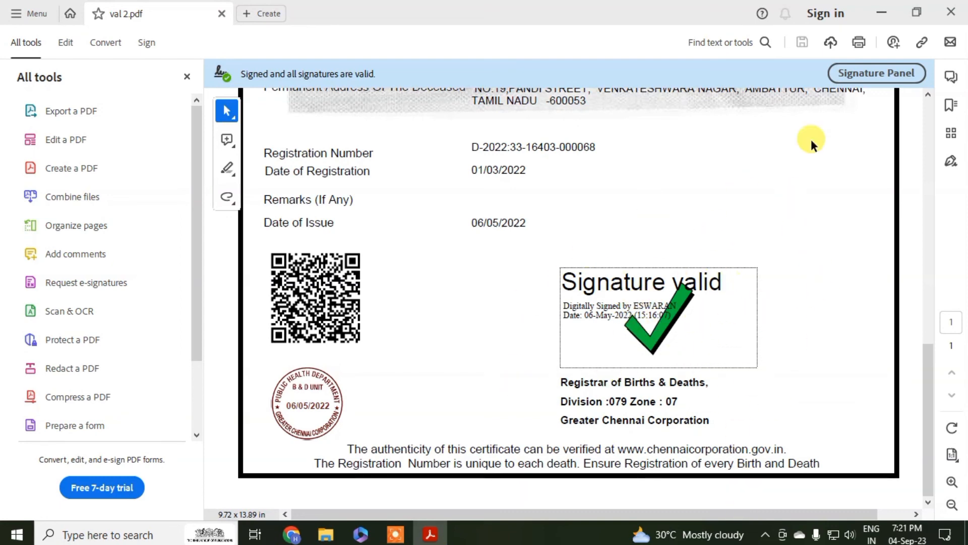
- Close val 2.pdf, the certificate preview, the death certificate web page and the validdation folder to return to the desktop
{"action": "left_click", "coordinate": [951, 11]}
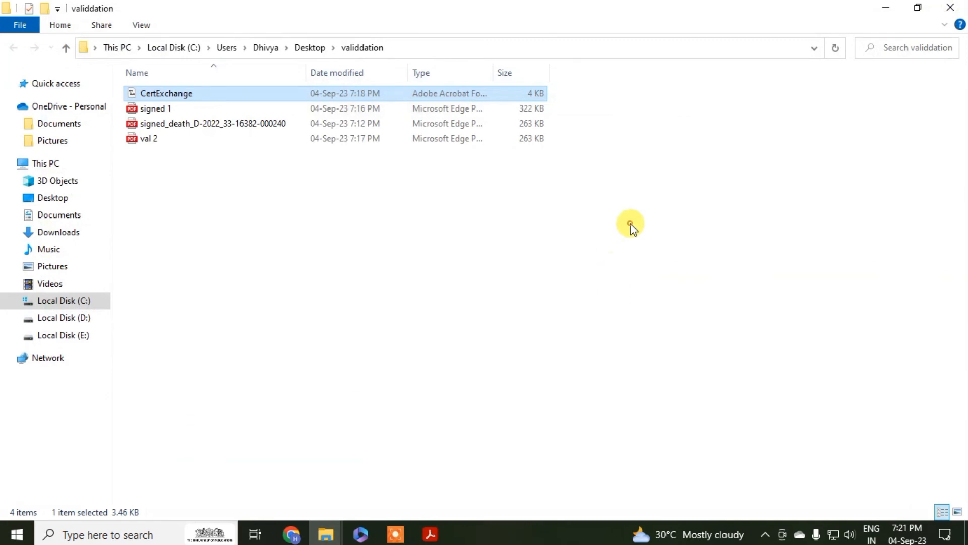
{"action": "right_click", "coordinate": [630, 224]}
{"action": "left_click", "coordinate": [668, 281]}
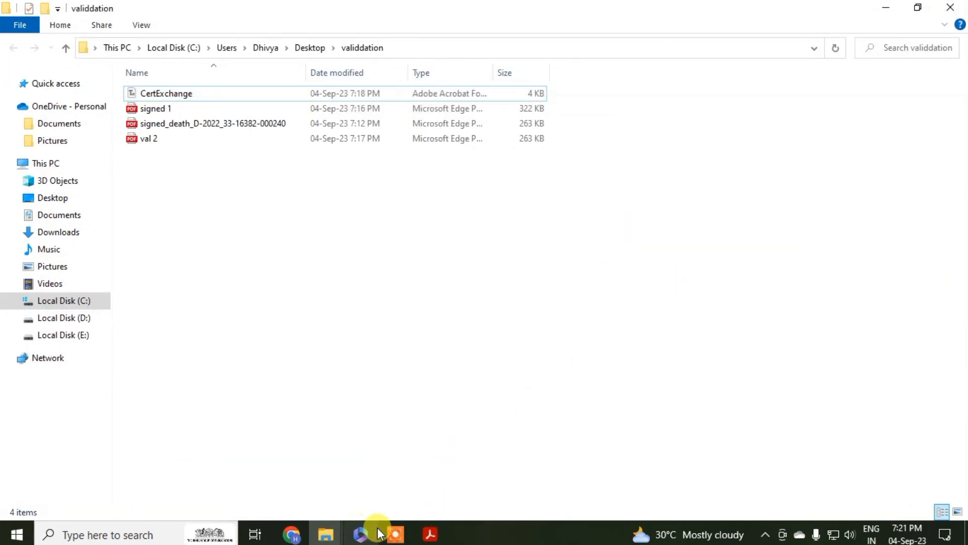
{"action": "left_click", "coordinate": [886, 7]}
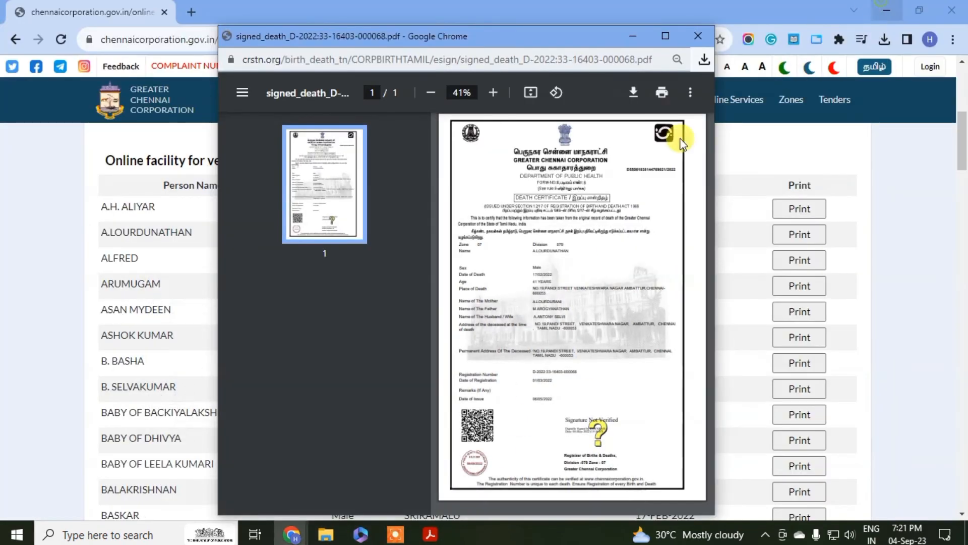
{"action": "left_click", "coordinate": [702, 35]}
{"action": "left_click", "coordinate": [957, 6]}
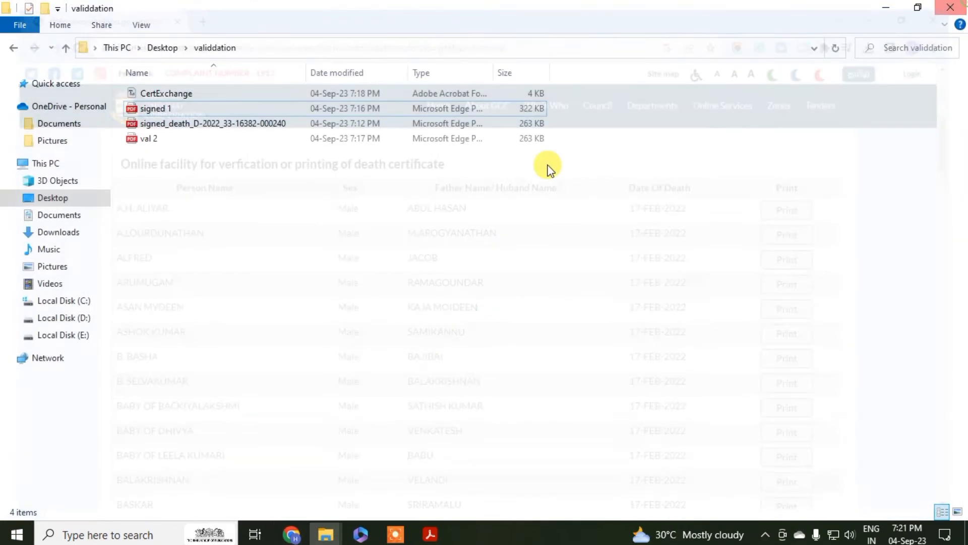
{"action": "left_click", "coordinate": [950, 7]}
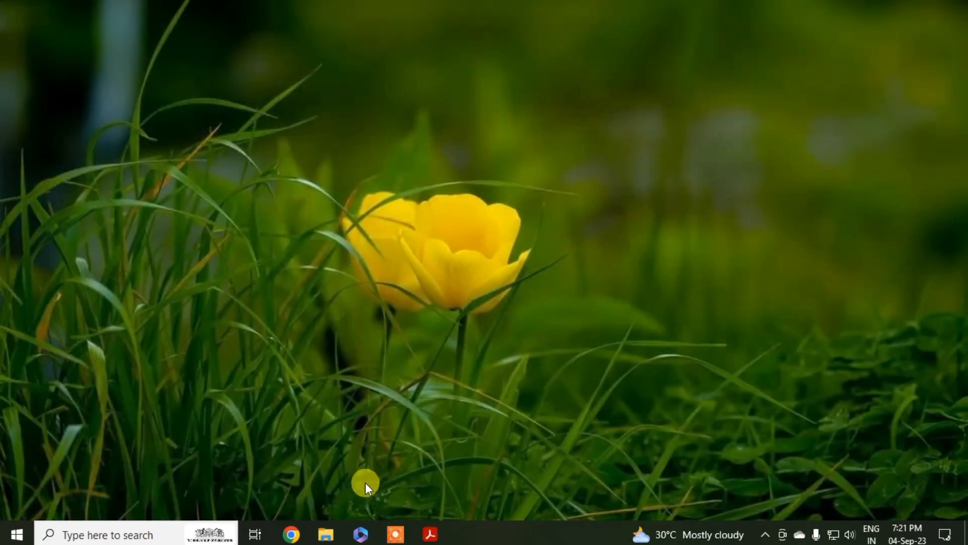